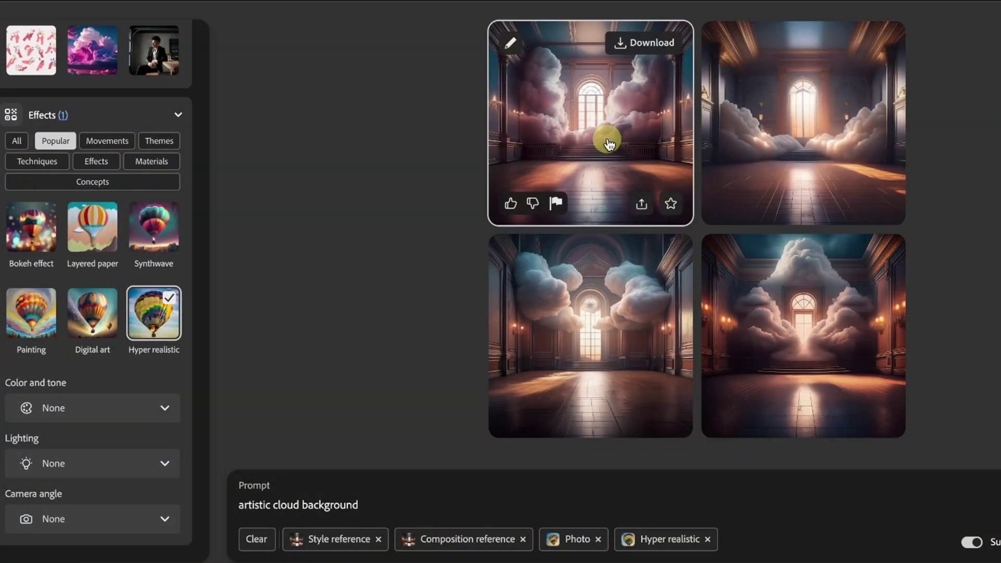
left_click(607, 138)
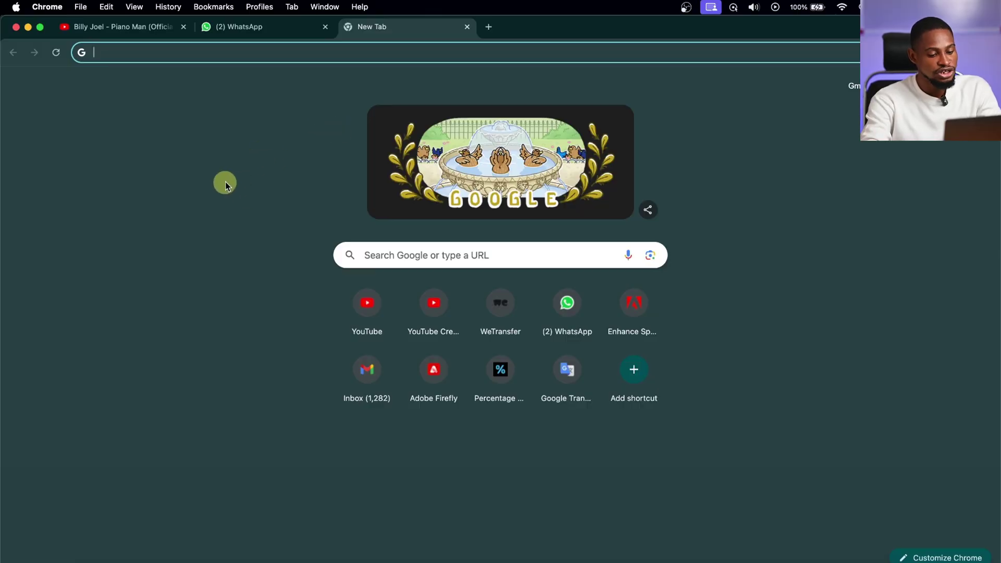
Open firefly.adobe.com and generate images from the prompt "artistic cloud background".
type("fir")
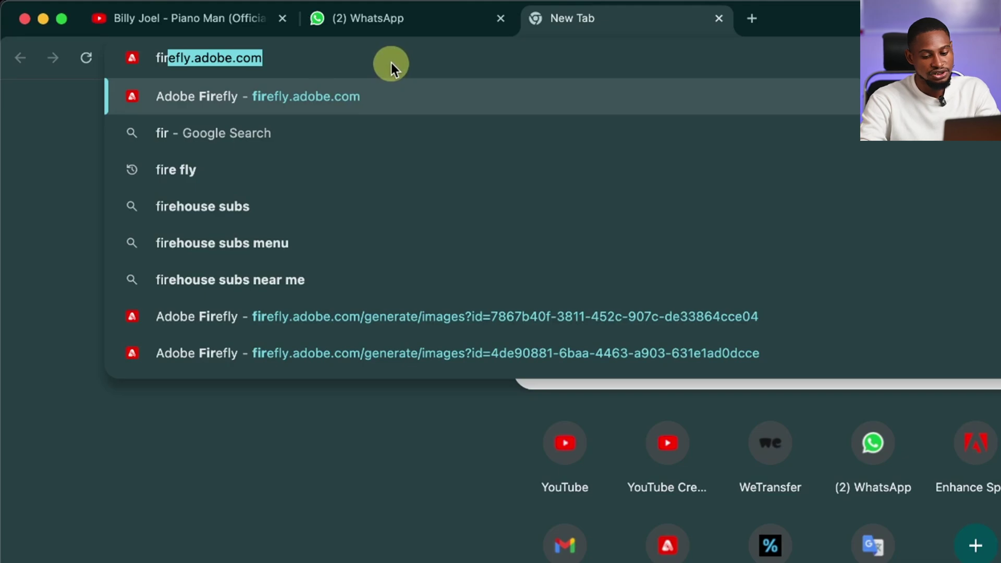
key("Return")
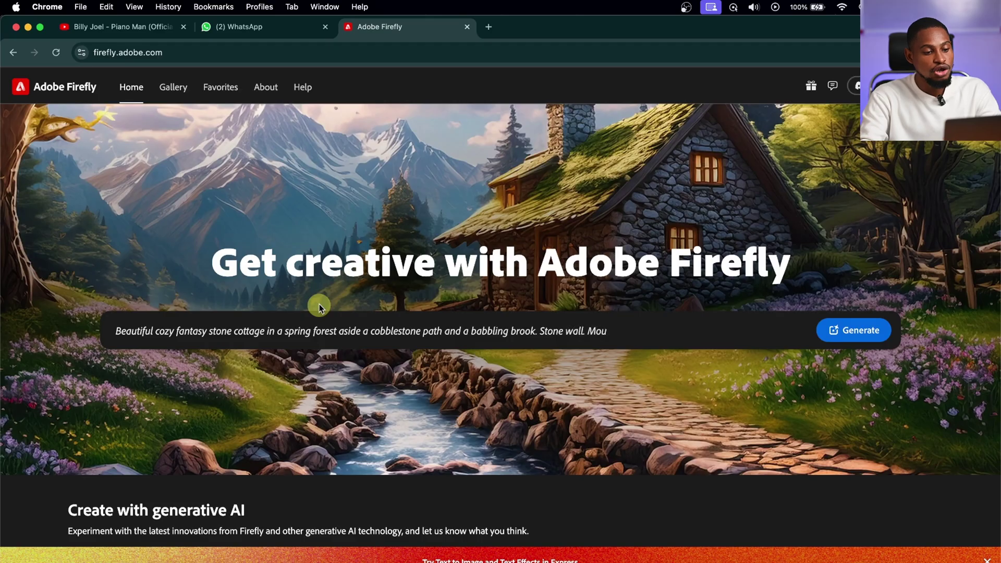
left_click(338, 334)
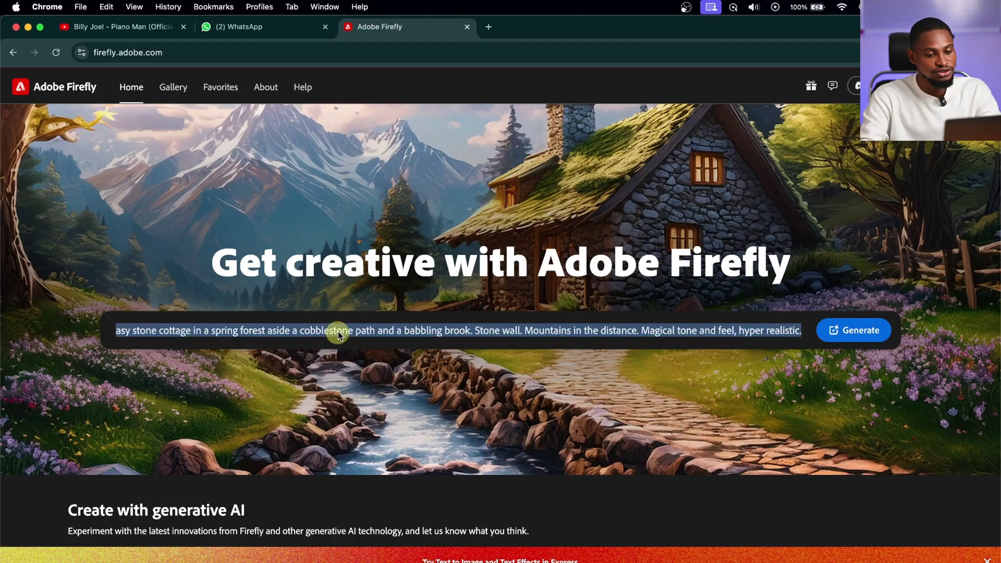
key("BackSpace")
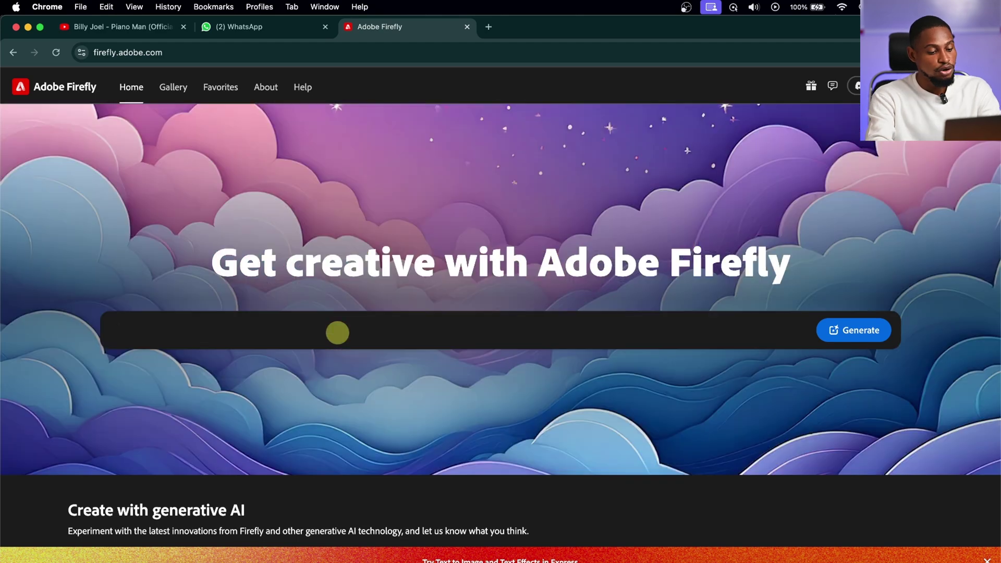
type("artic")
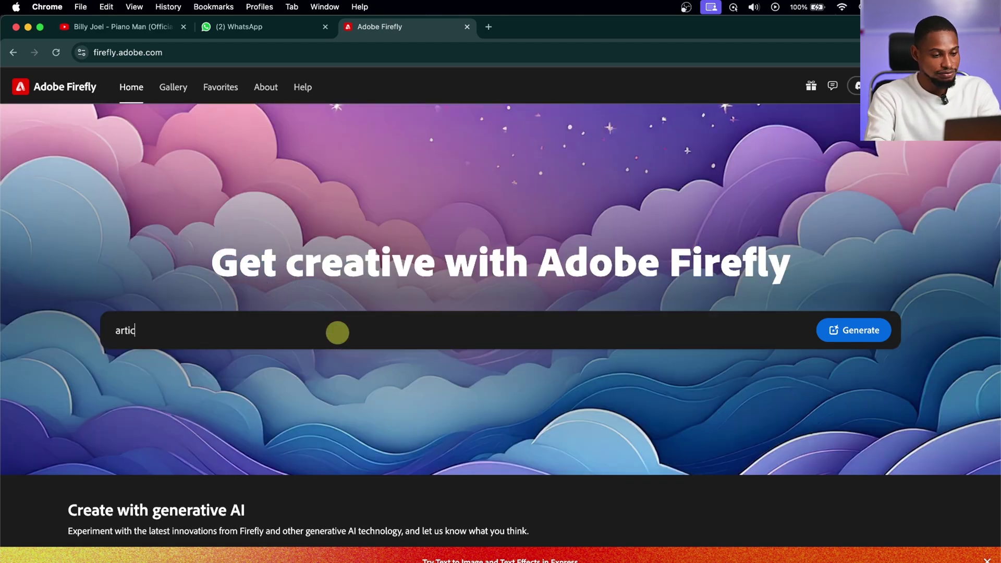
key("BackSpace")
type("stic cloud background")
left_click(864, 330)
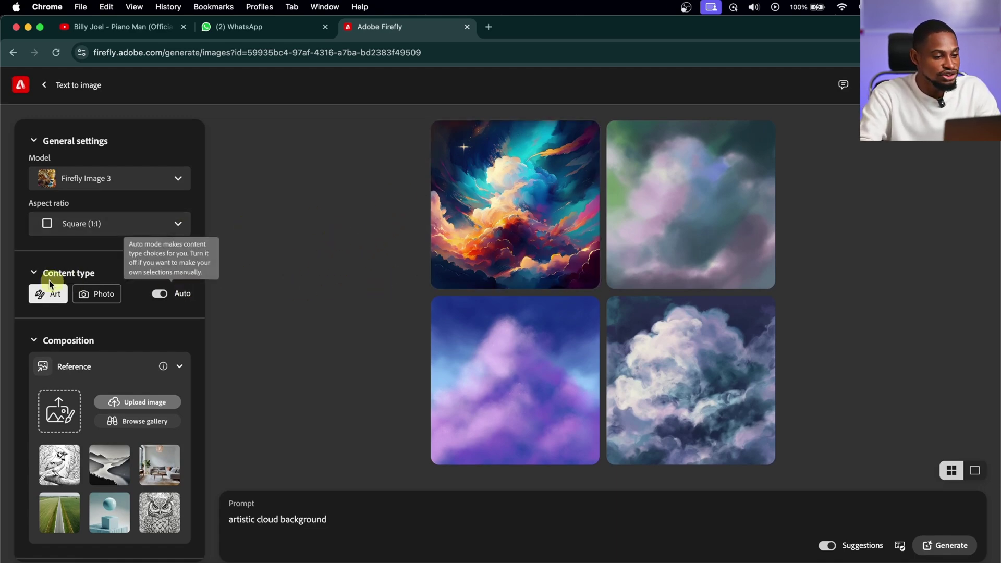
Set the content type to Photo.
left_click(95, 300)
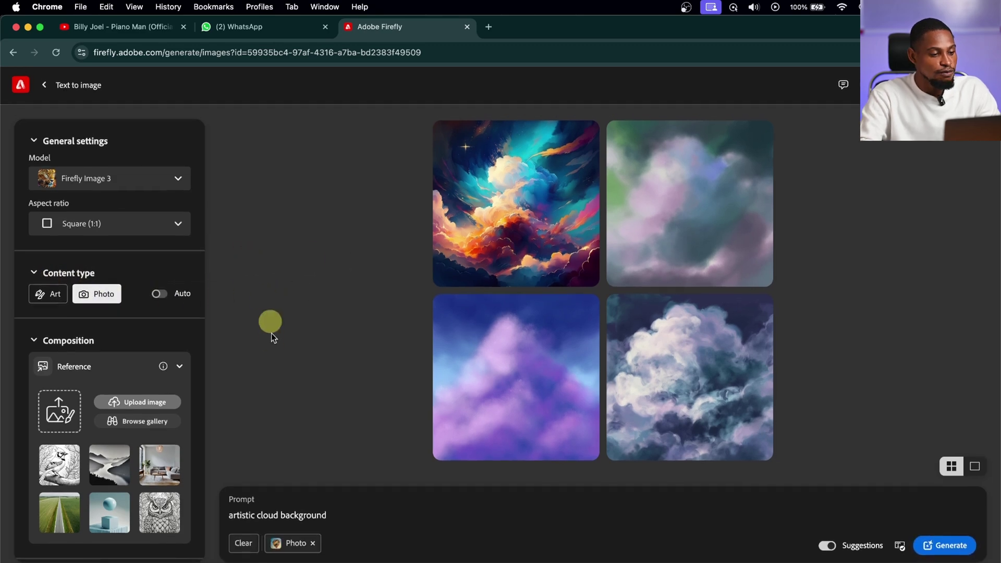
scroll(73, 479, "down", 3)
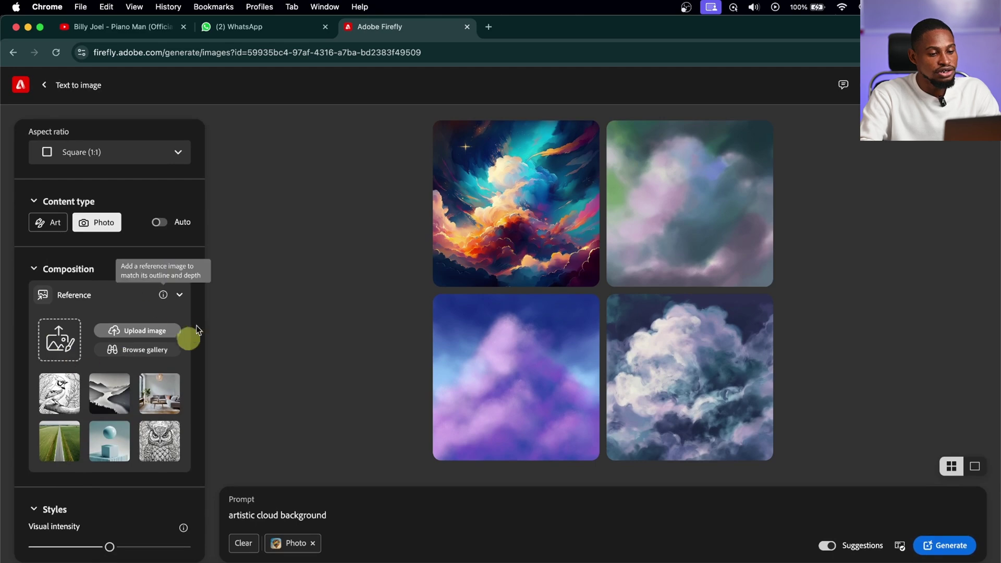
Preview Firefly artistic studio backdrop 50825.jpg in the Downloads folder, close it and return to the browser.
key("super+Tab")
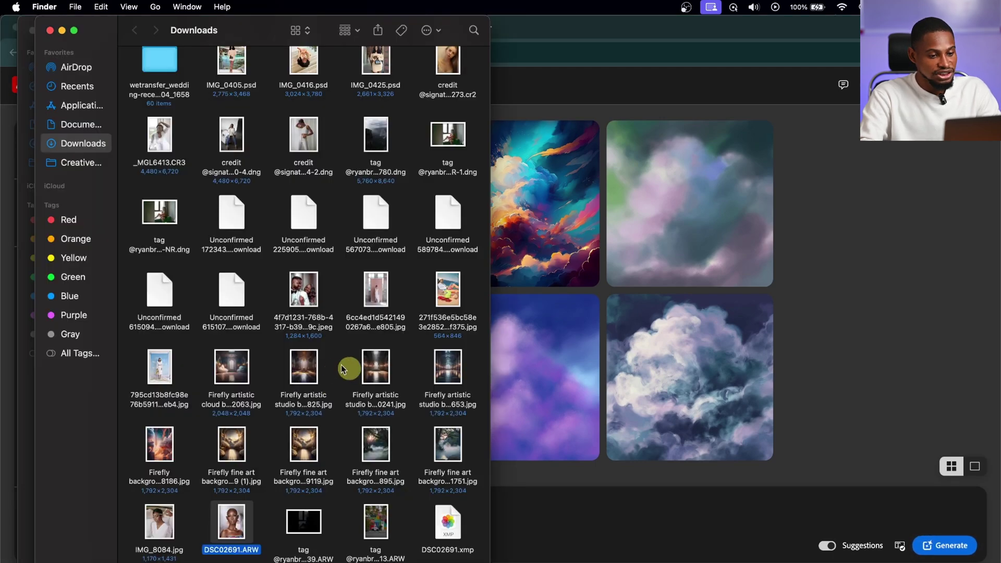
left_click(312, 368)
key("space")
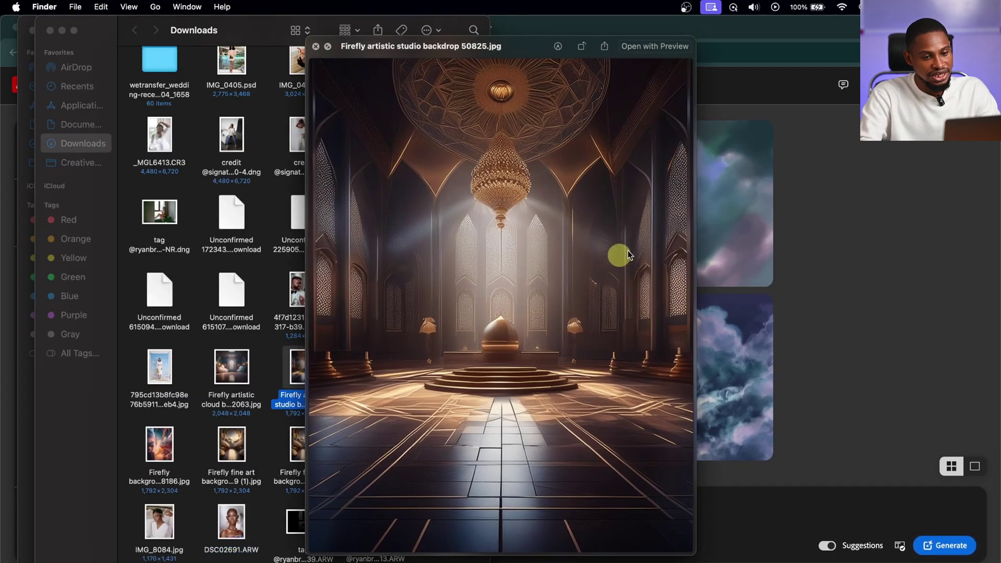
left_click(316, 47)
left_click(890, 225)
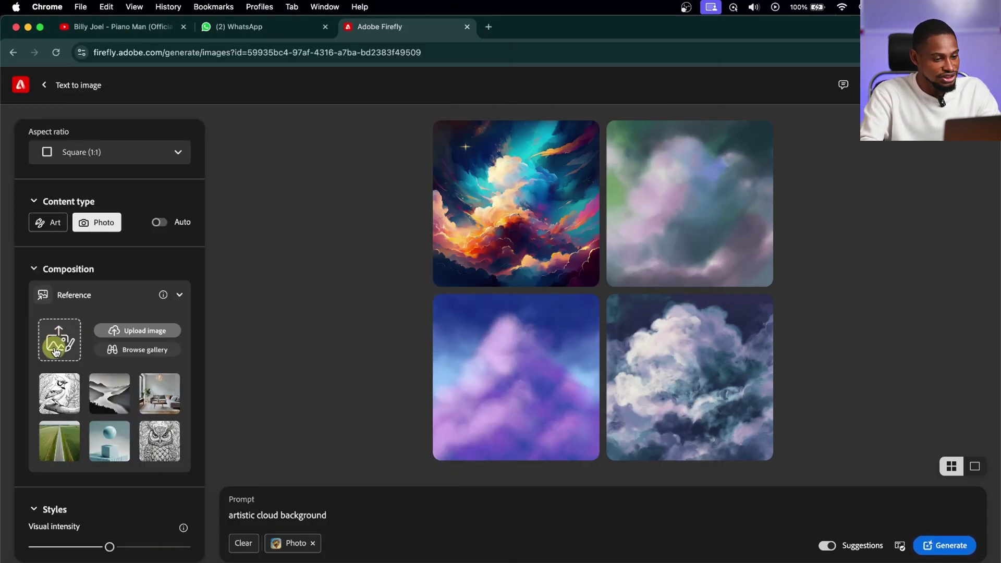
Upload the Firefly artistic studio image ending in 0241.jpg from Downloads as the composition reference, accepting the image rights notice.
left_click(112, 330)
scroll(639, 261, "right", 5)
scroll(643, 263, "right", 5)
left_click(486, 269)
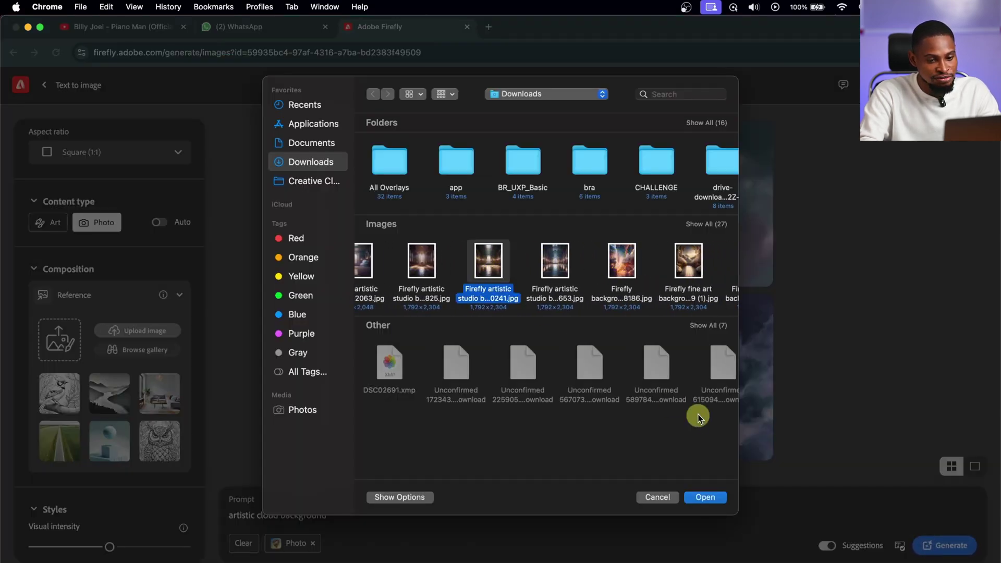
left_click(707, 498)
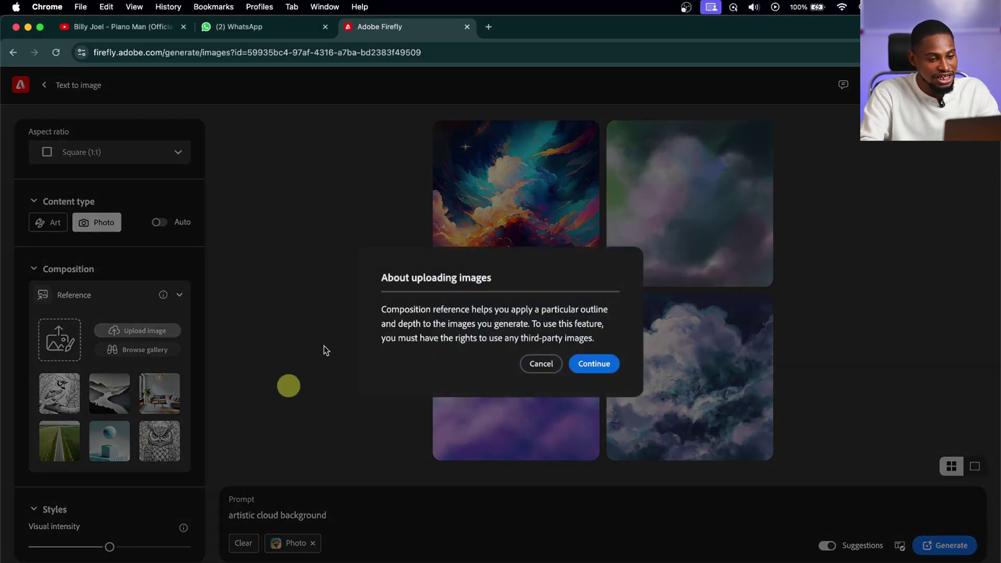
left_click(596, 365)
Upload the same Firefly artistic studio image ending in 0241.jpg as the style reference.
scroll(125, 383, "down", 3)
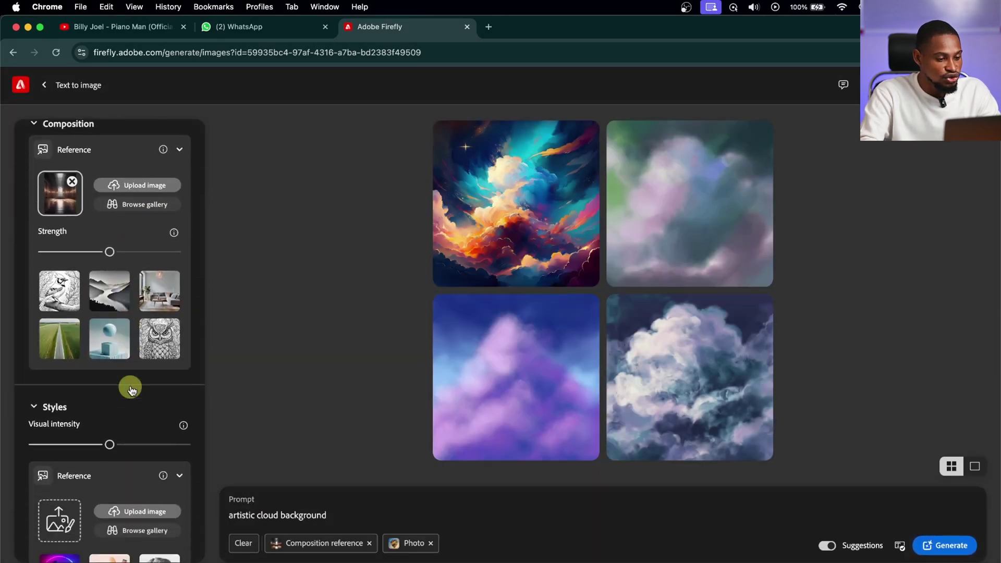
scroll(130, 388, "down", 3)
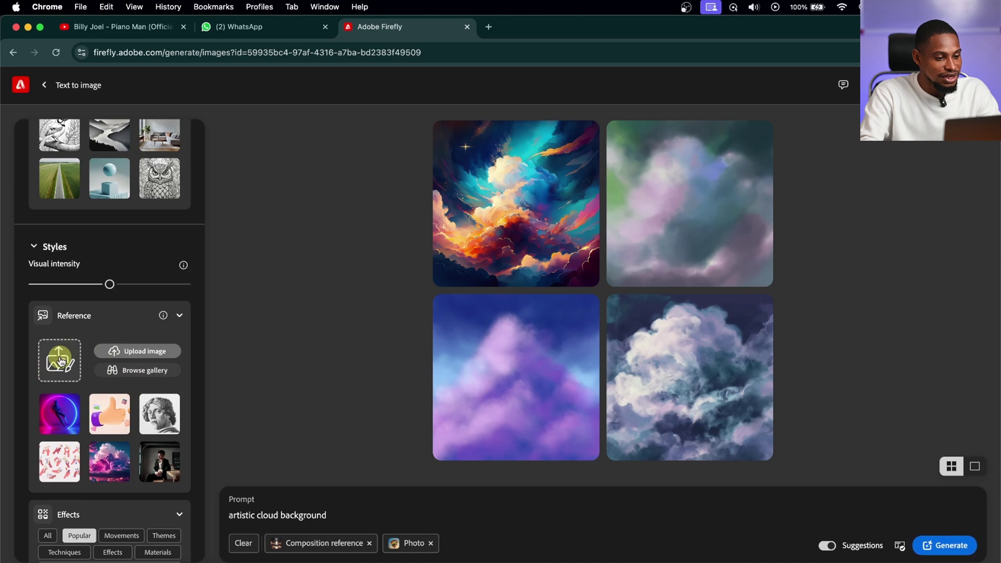
left_click(60, 362)
scroll(646, 277, "right", 5)
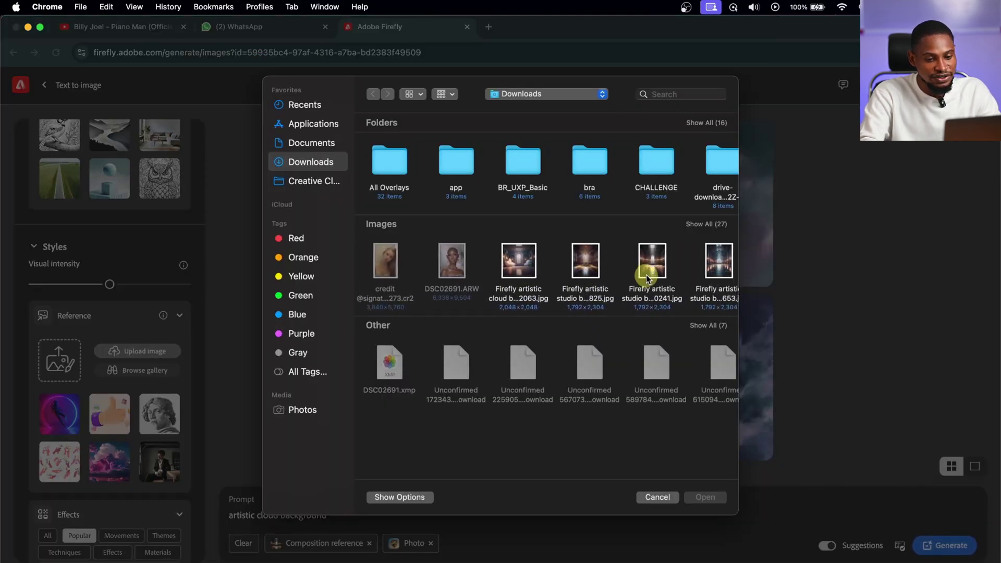
left_click(616, 271)
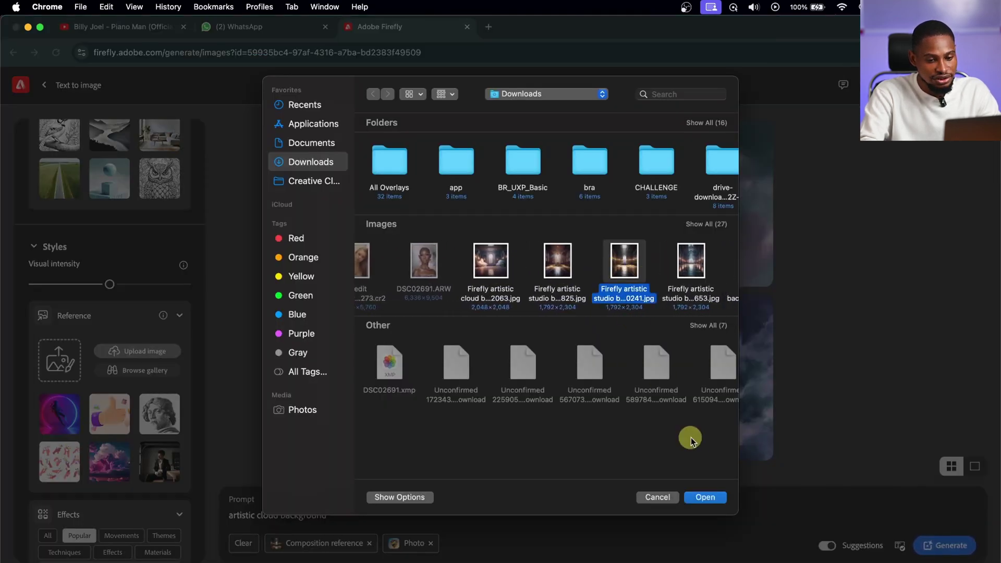
left_click(705, 497)
Apply the Hyper realistic effect and regenerate the images with the chosen references.
scroll(149, 386, "down", 2)
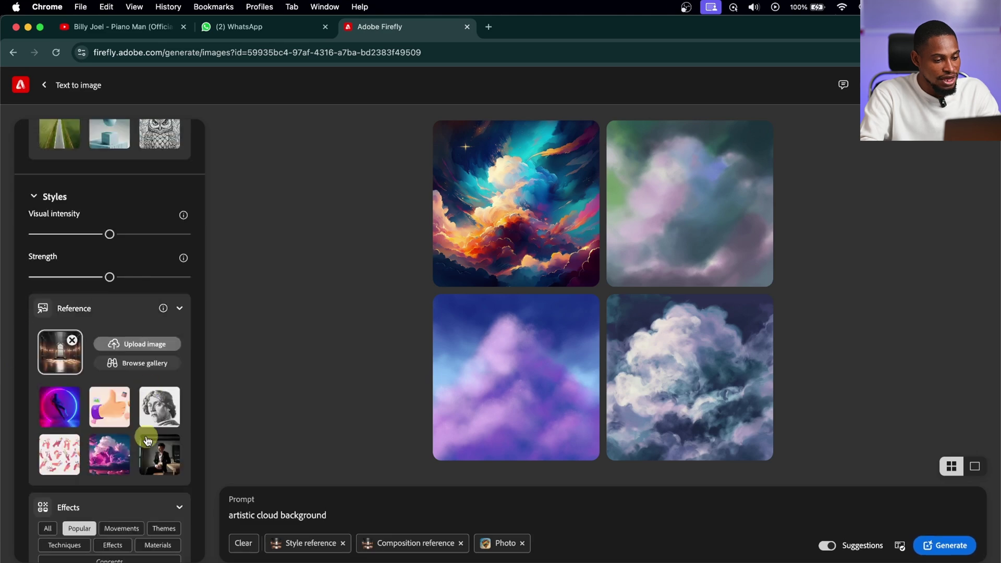
scroll(149, 386, "down", 5)
scroll(148, 441, "down", 2)
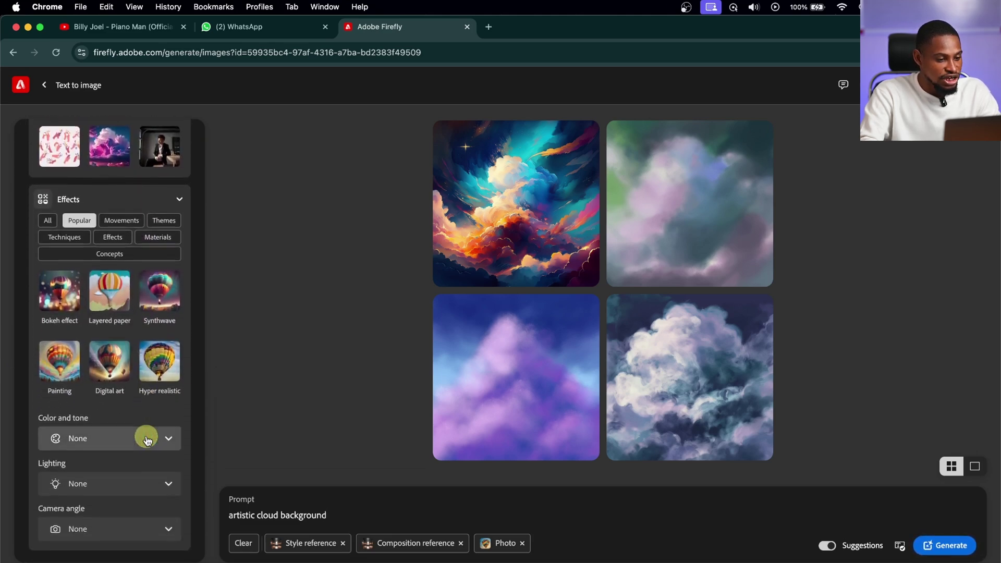
left_click(165, 361)
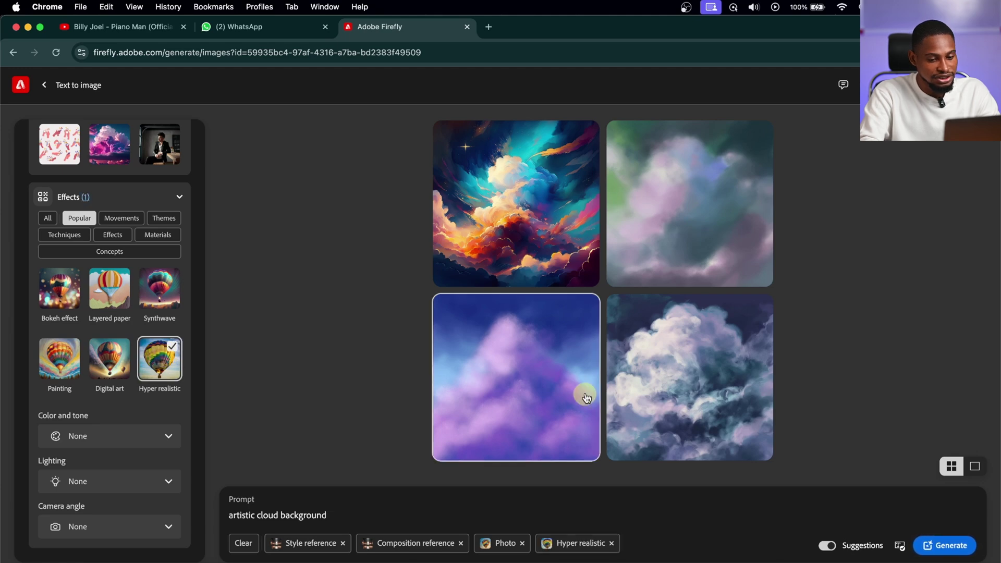
left_click(955, 546)
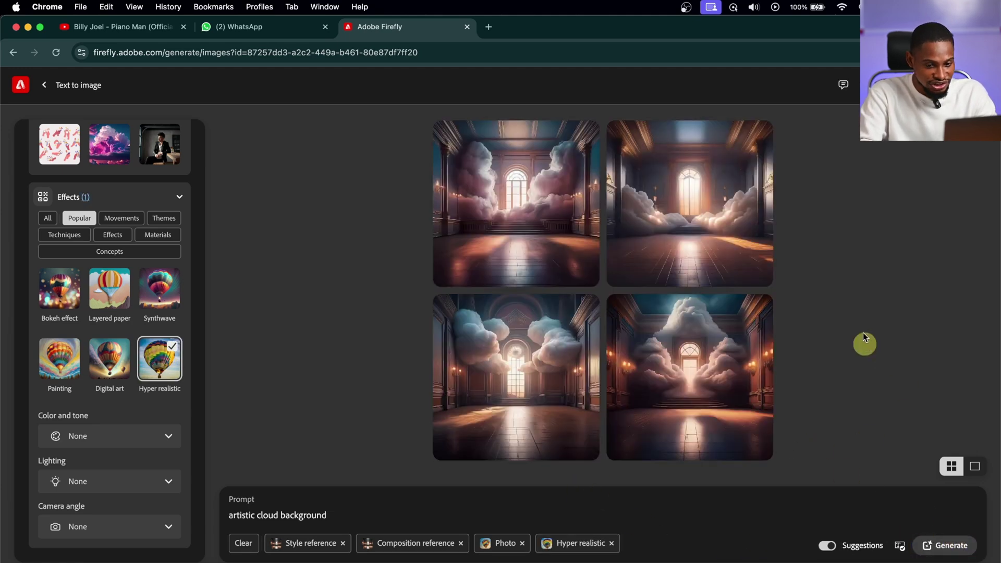
View the first three generated cloud hall images enlarged and return to the results grid.
left_click(531, 221)
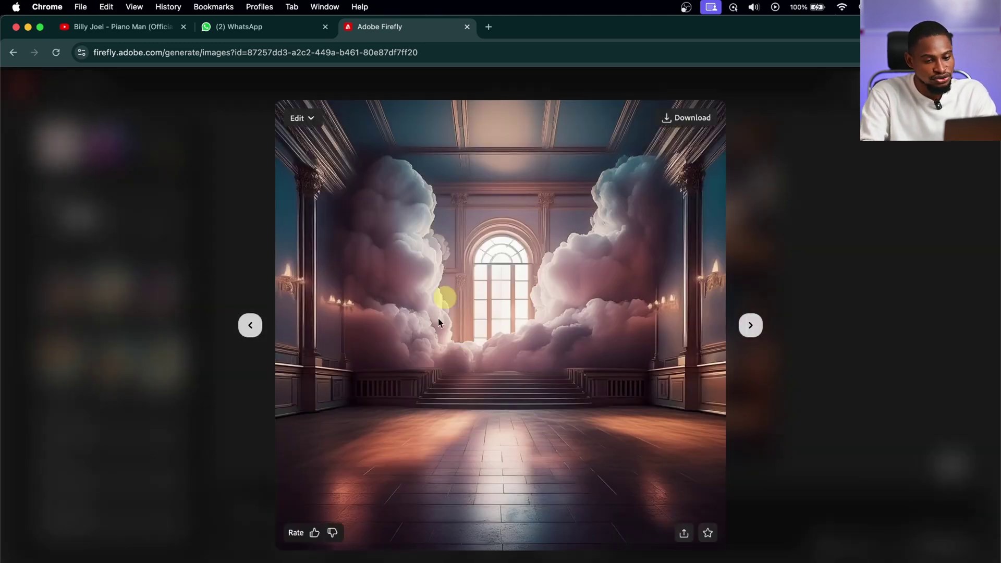
left_click(754, 326)
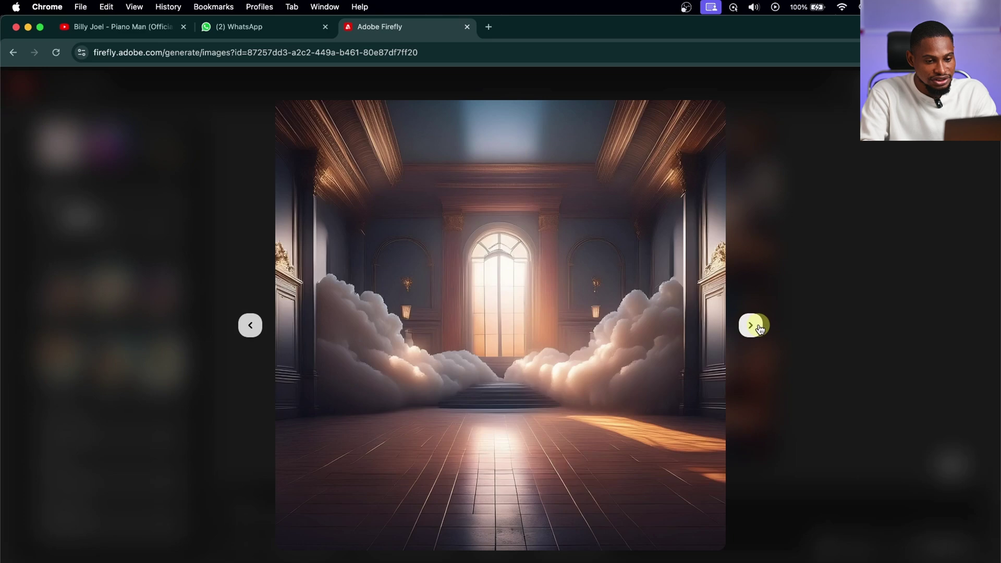
left_click(754, 326)
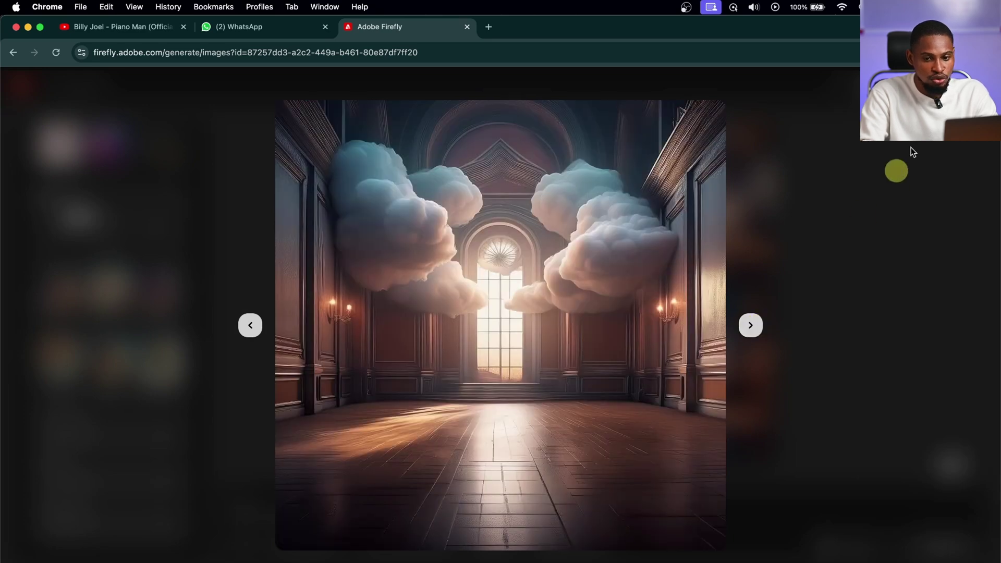
key("Escape")
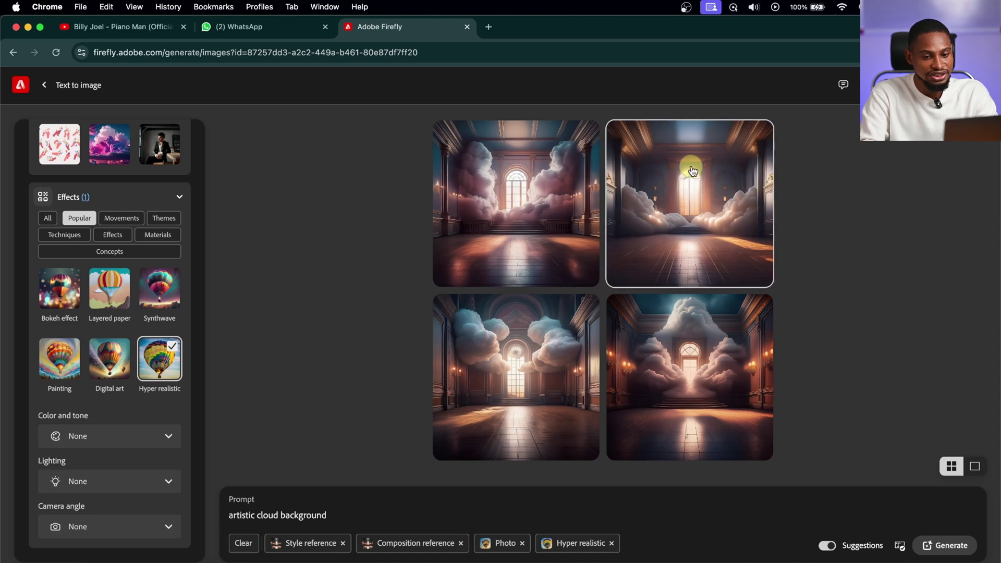
Download the second generated image, with low clouds flanking the arched window, and dismiss the Adobe Express offer.
left_click(688, 193)
mouse_move(637, 264)
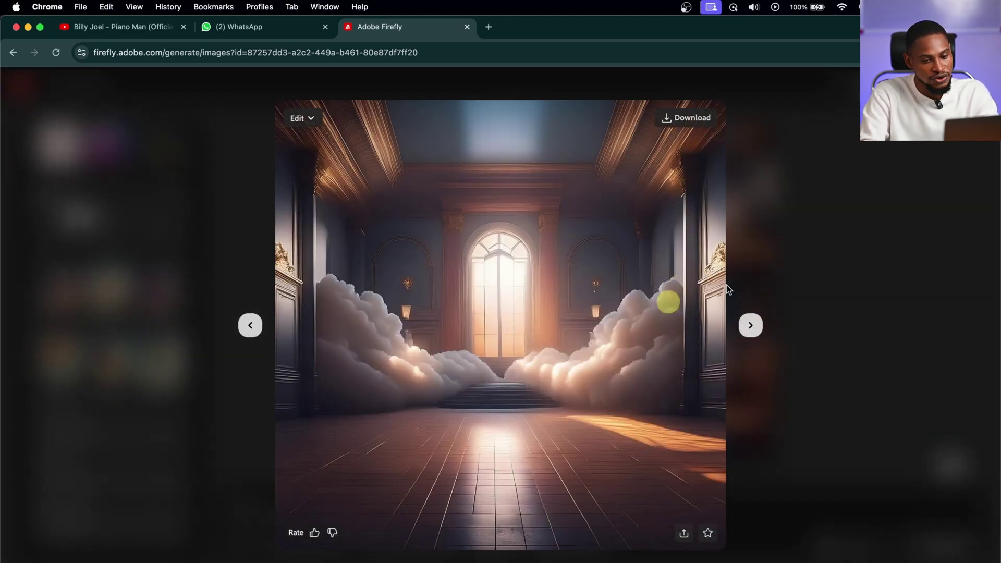
left_click(688, 121)
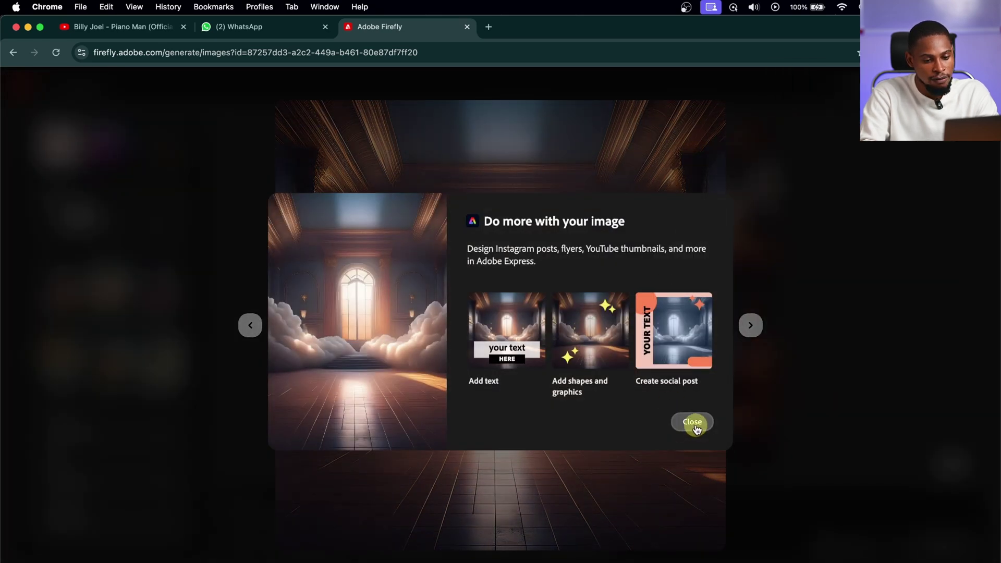
left_click(697, 421)
Examine the beach photo from Downloads up close to check its image quality, then return to the browser.
mouse_move(584, 359)
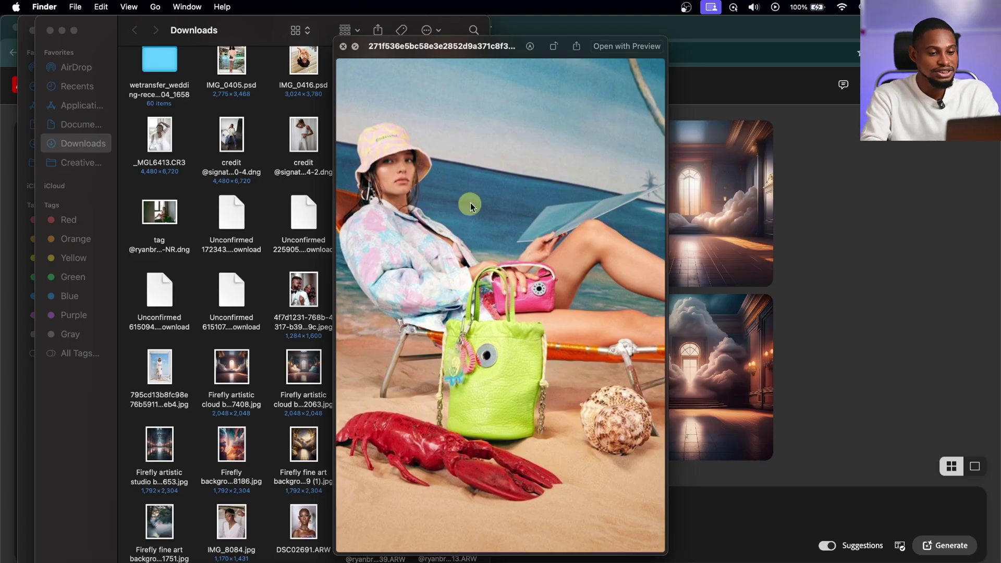
scroll(470, 207, "up", 5)
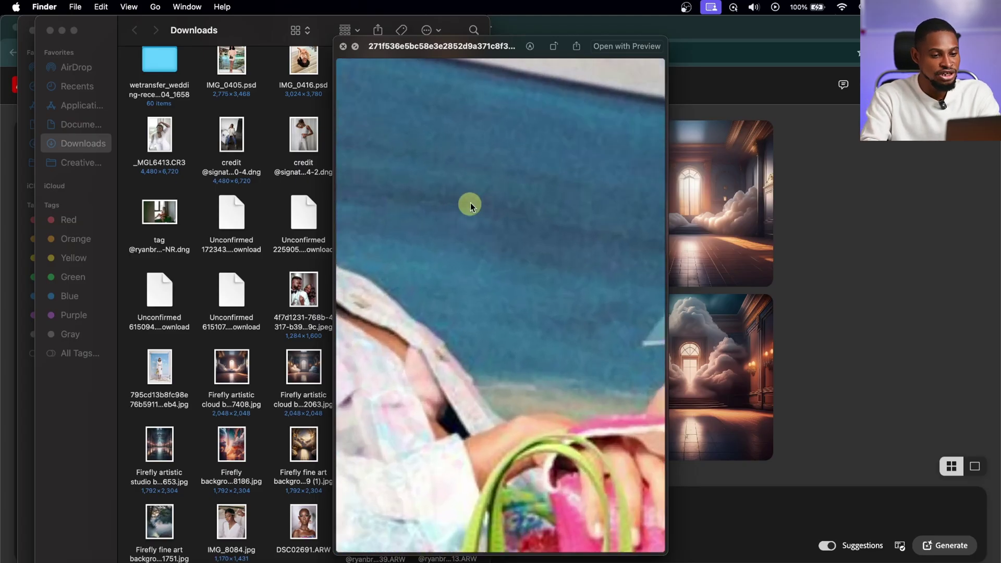
scroll(466, 223, "down", 5)
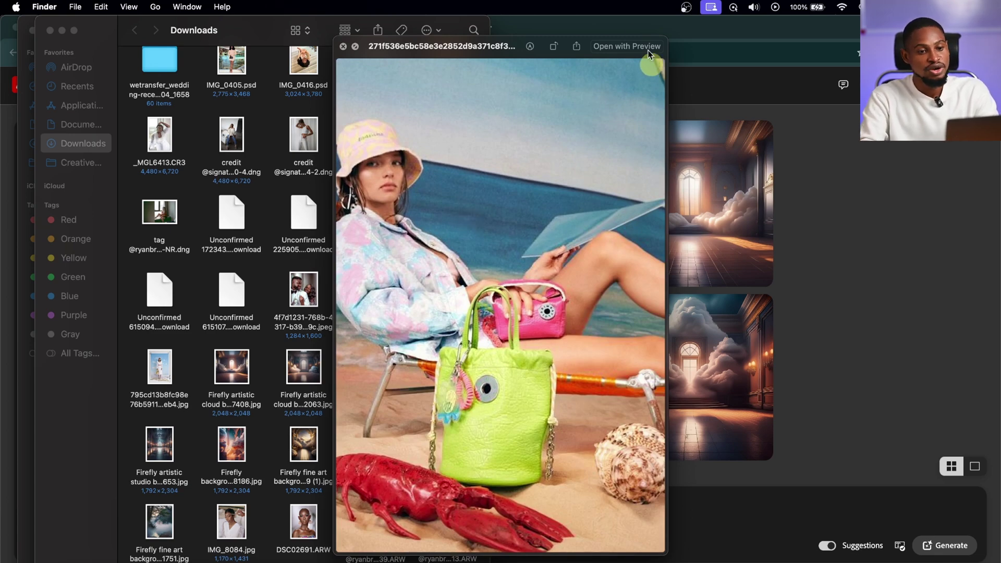
left_click(631, 24)
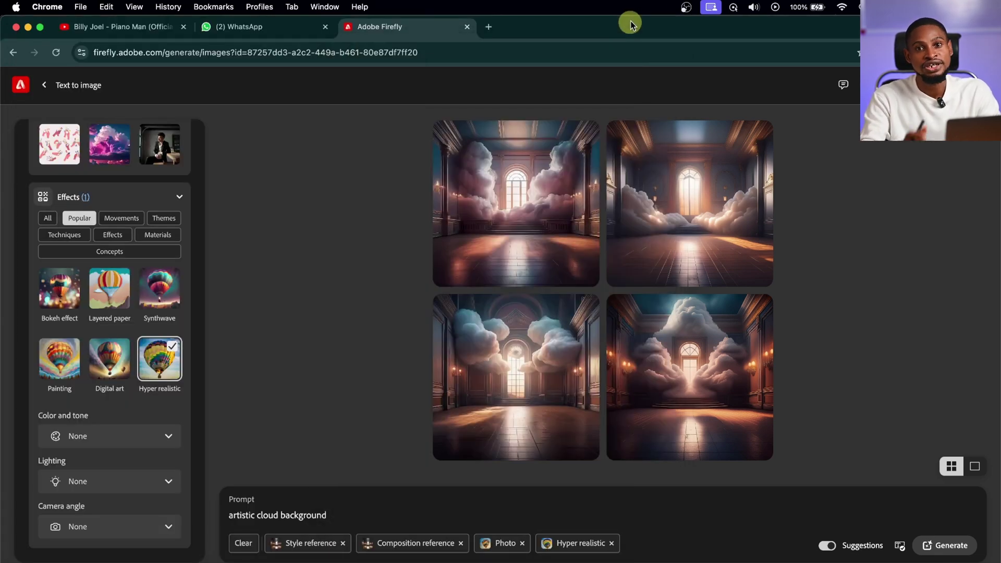
Search Google for "image upscale" in a new tab and look through the results.
left_click(490, 27)
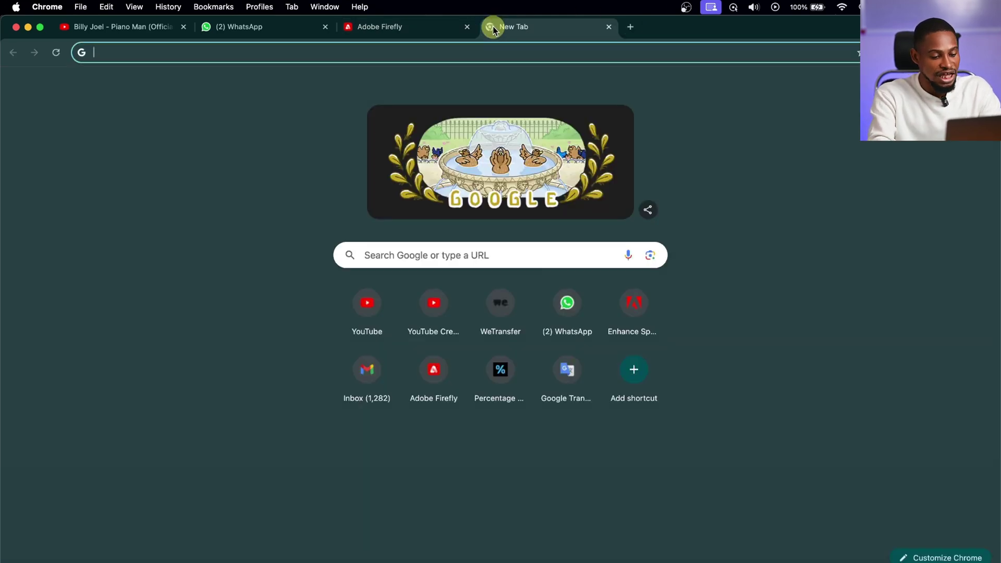
type("image upscale")
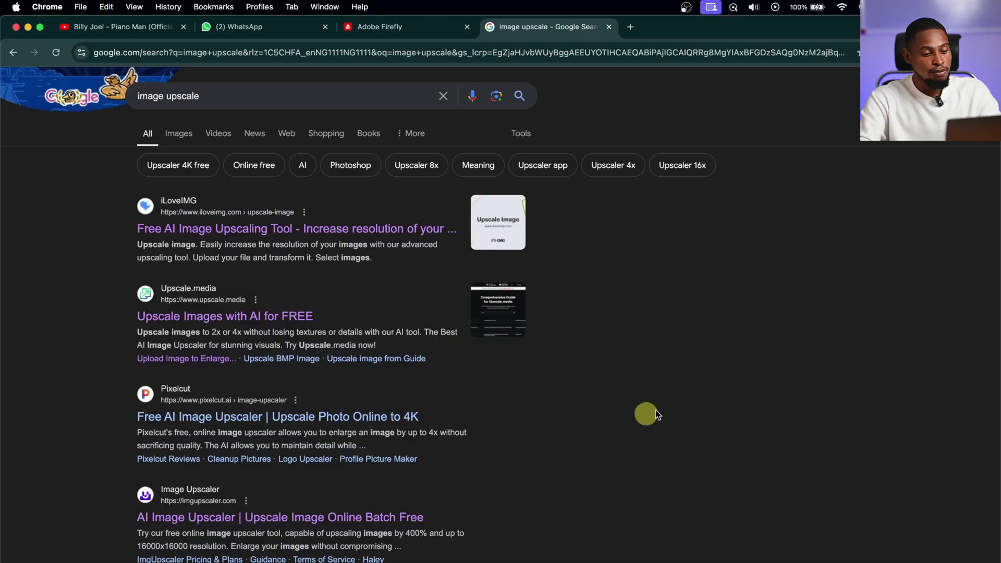
scroll(655, 409, "down", 3)
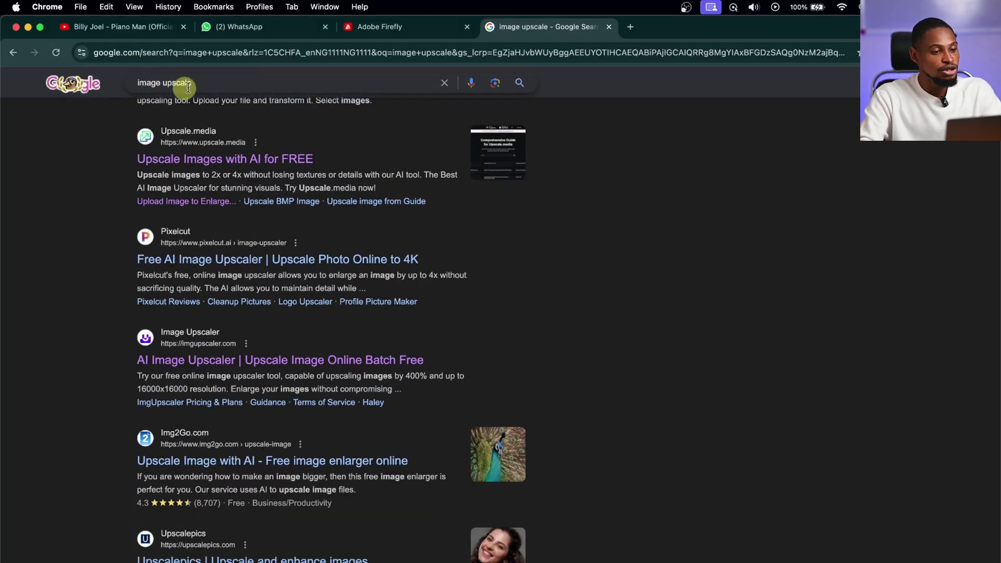
Open the AI Image Upscaler site imgupscaler.com and upload the beach photo starting with 271f536e5bc58e3e2 from Downloads.
scroll(554, 331, "down", 1)
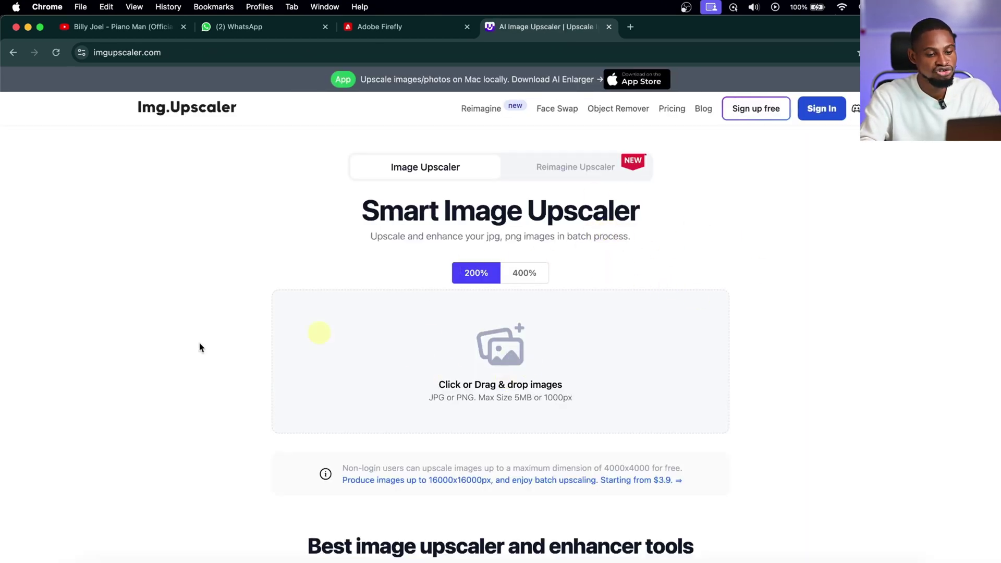
left_click(512, 351)
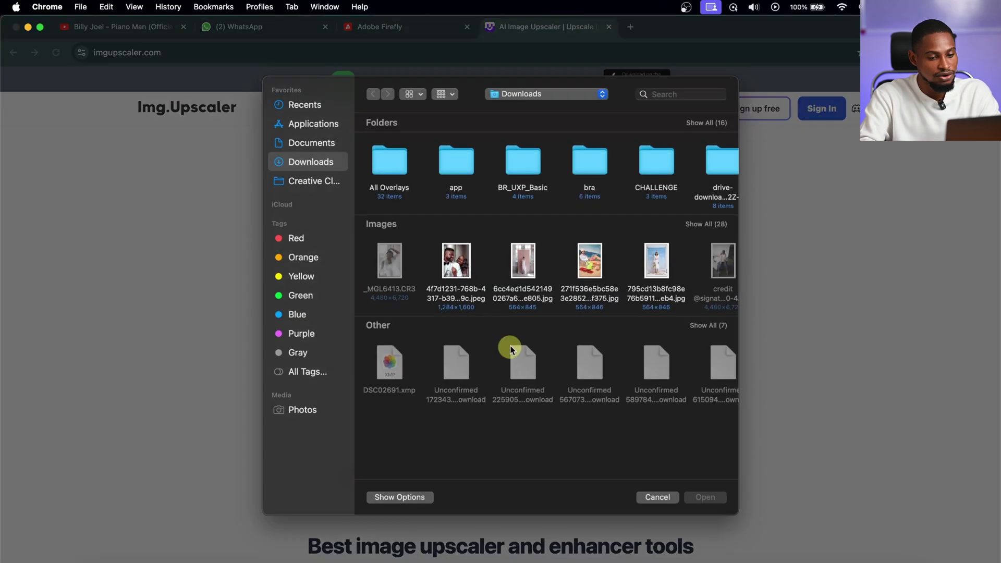
left_click(591, 261)
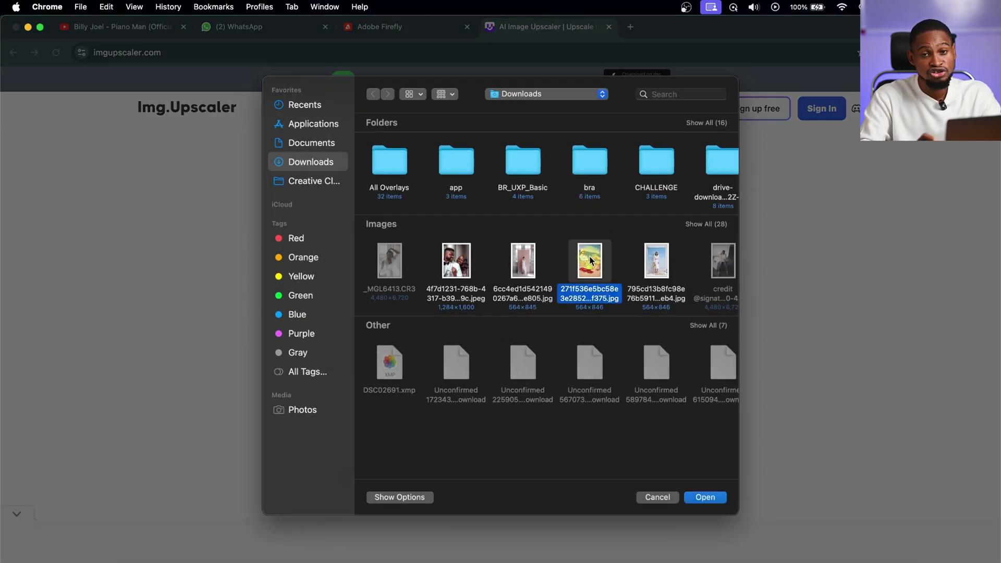
left_click(718, 493)
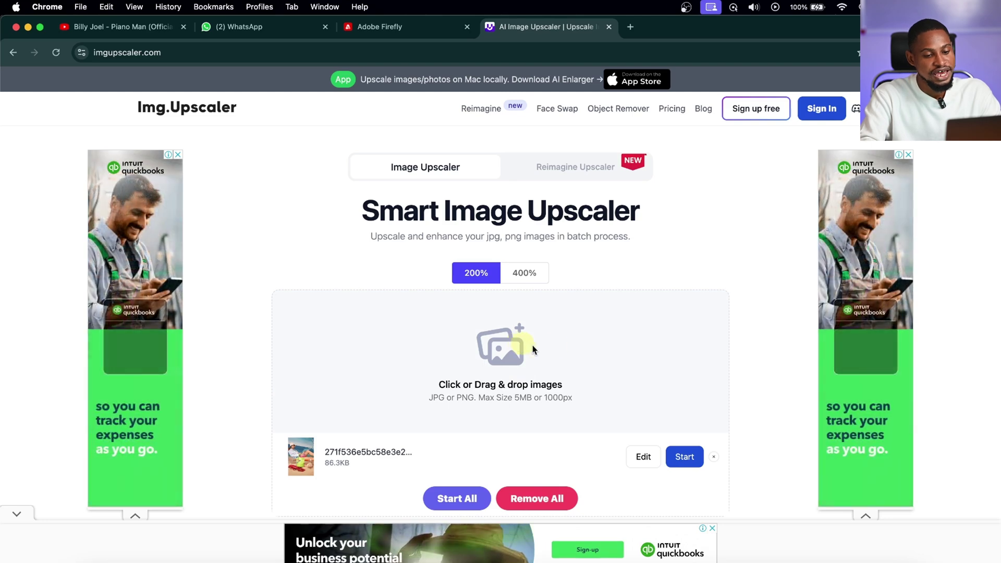
left_click(533, 345)
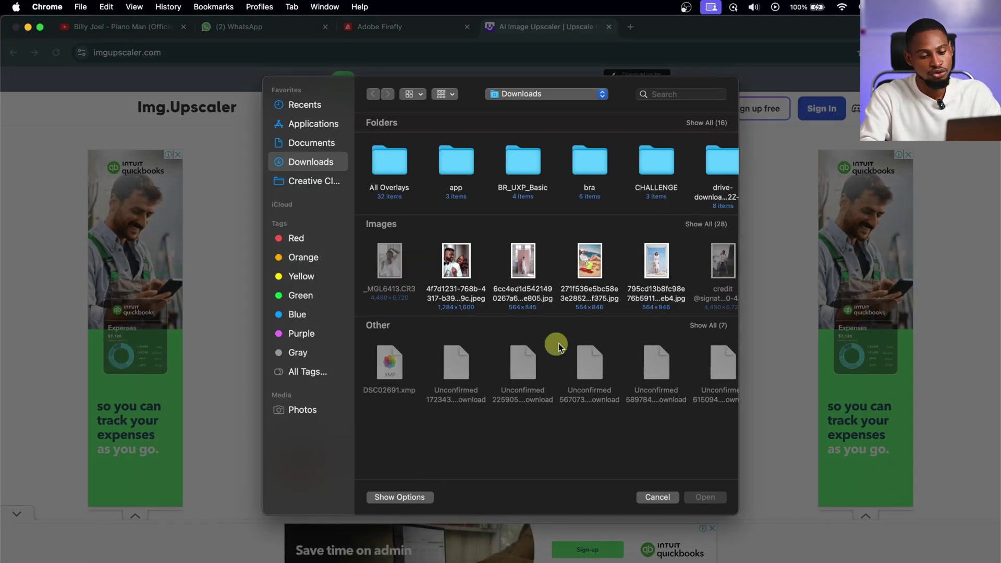
left_click(658, 497)
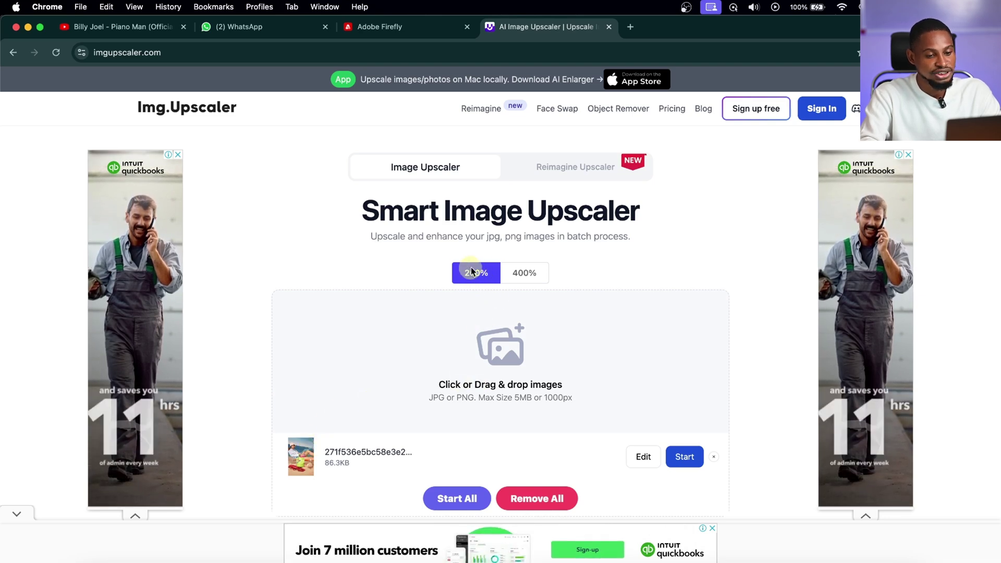
Set the upscale factor to 400% and start upscaling the uploaded beach photo.
left_click(533, 275)
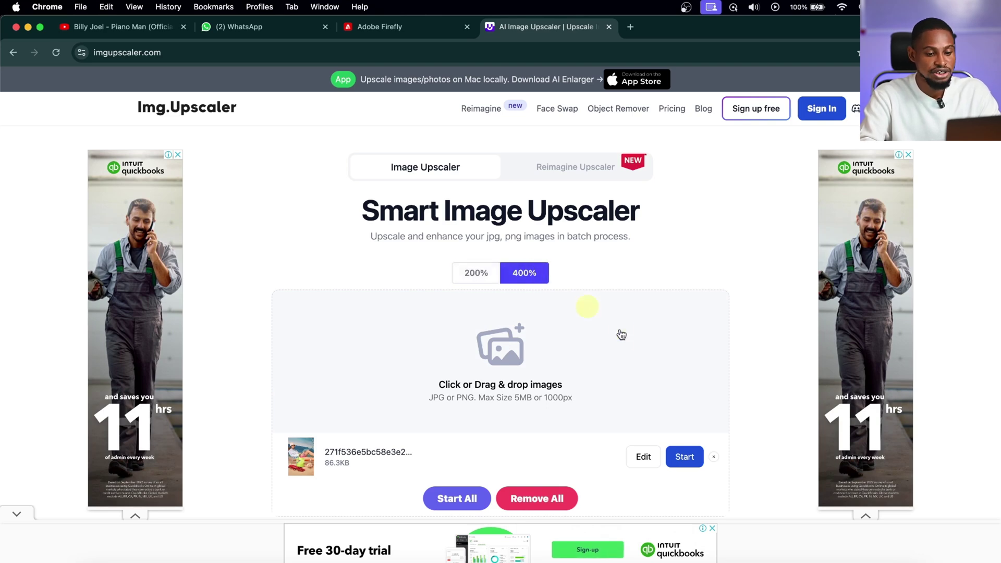
scroll(655, 342, "down", 3)
left_click(683, 298)
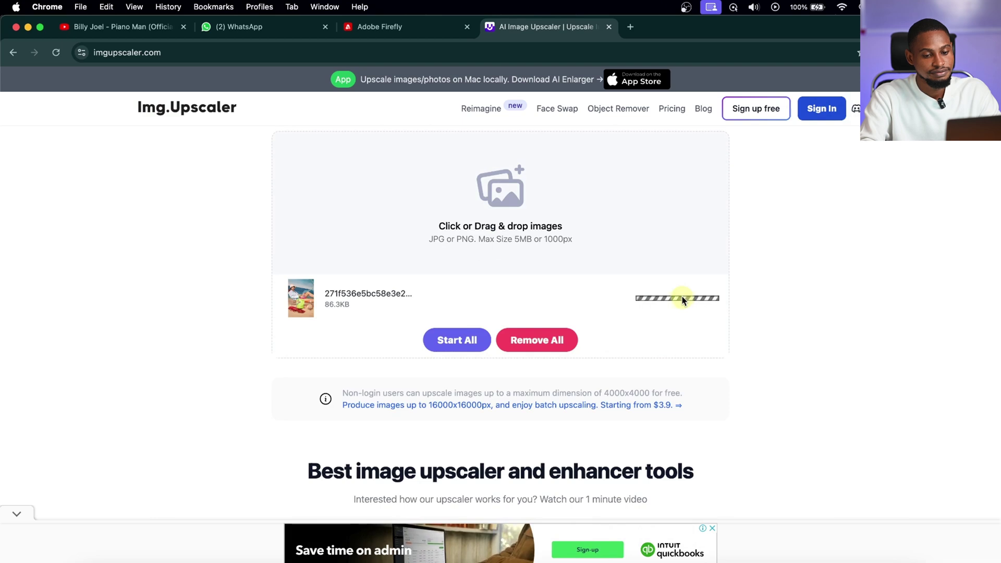
scroll(666, 229, "up", 1)
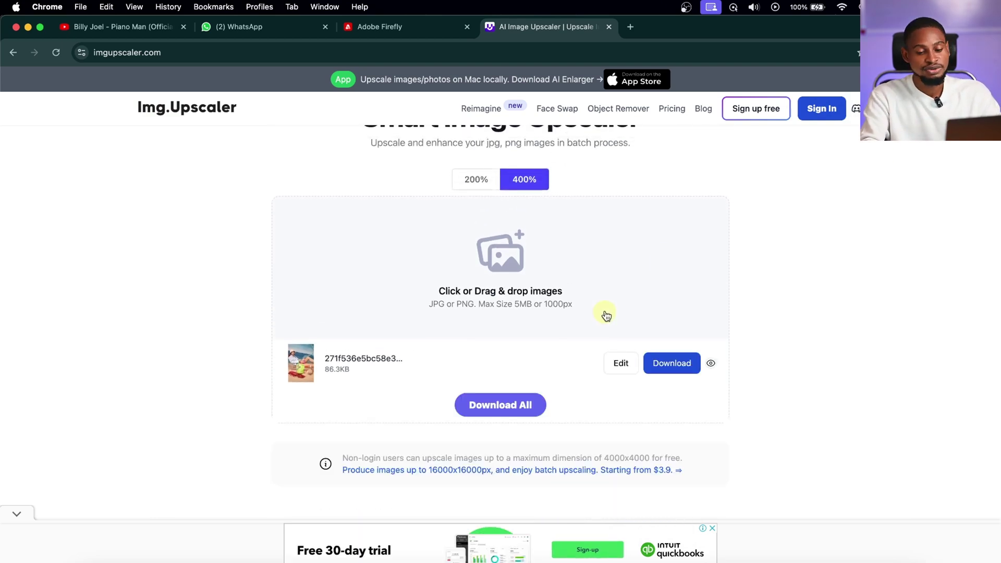
Preview the upscaled beach photo and compare the before and after versions across the image, then close the comparison.
left_click(711, 364)
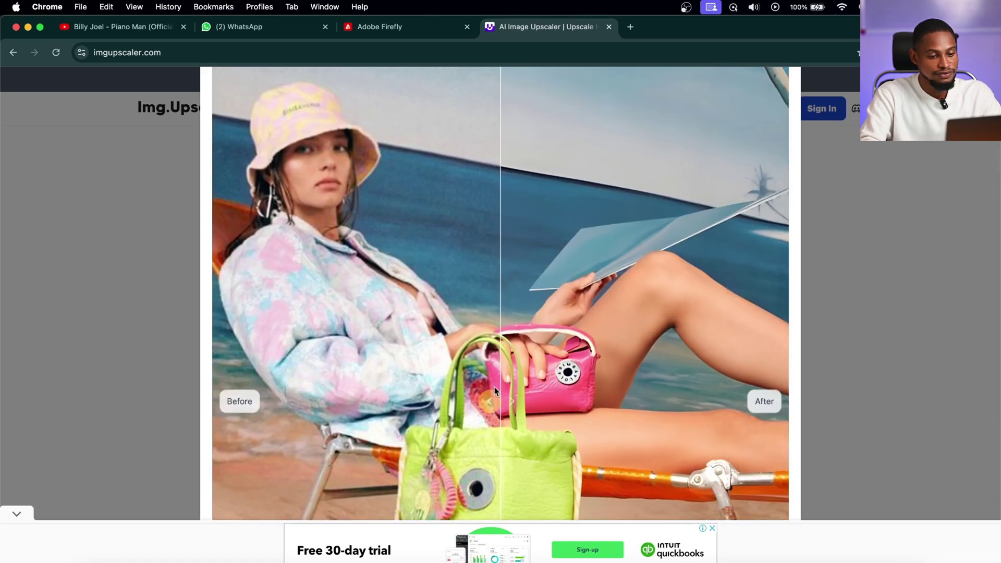
left_click_drag(494, 391, 765, 401)
left_click_drag(634, 402, 323, 397)
scroll(540, 354, "down", 1)
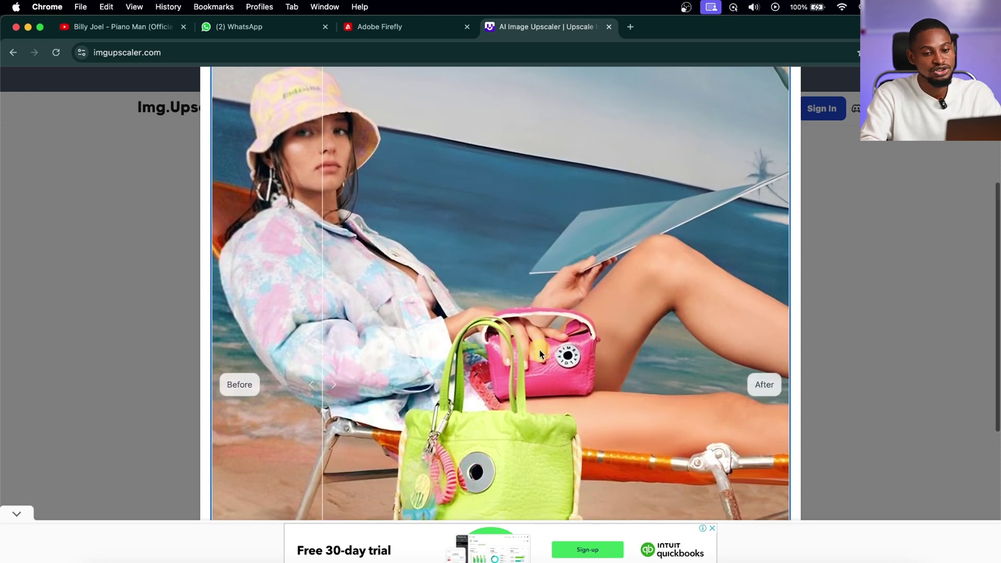
scroll(541, 354, "down", 2)
left_click(163, 363)
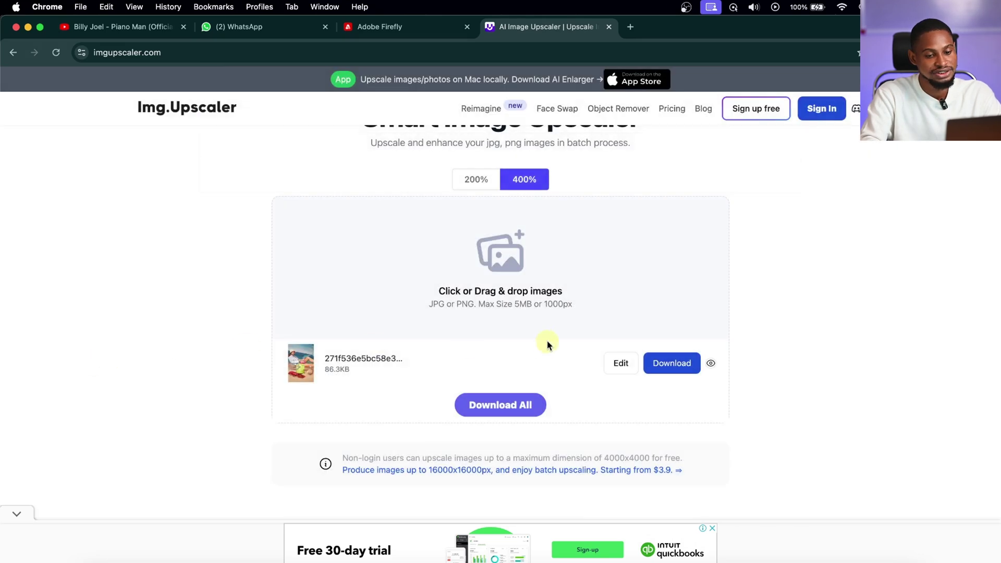
Download the upscaled beach photo and compare it up close with the original, side by side in Preview.
left_click(682, 368)
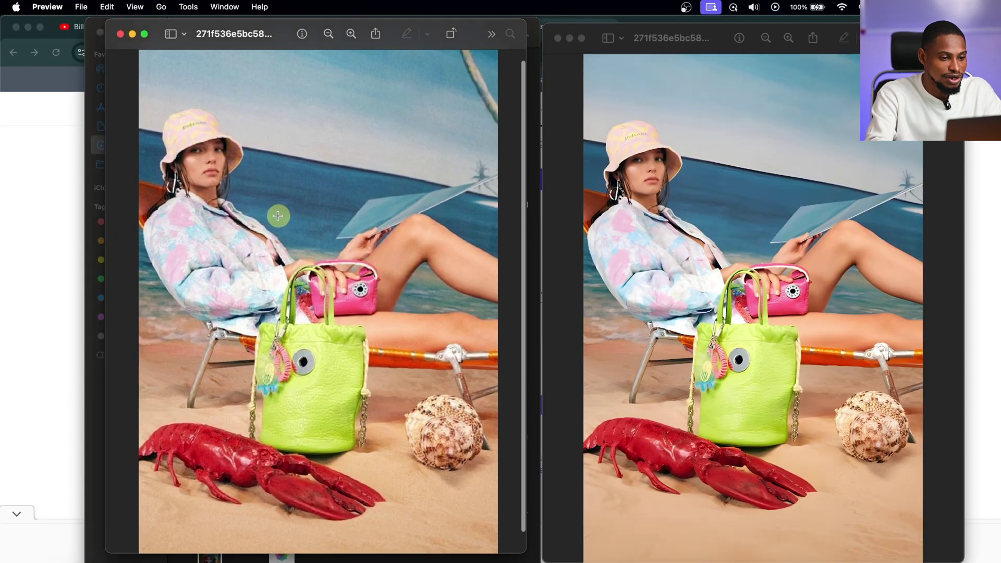
scroll(277, 217, "up", 3)
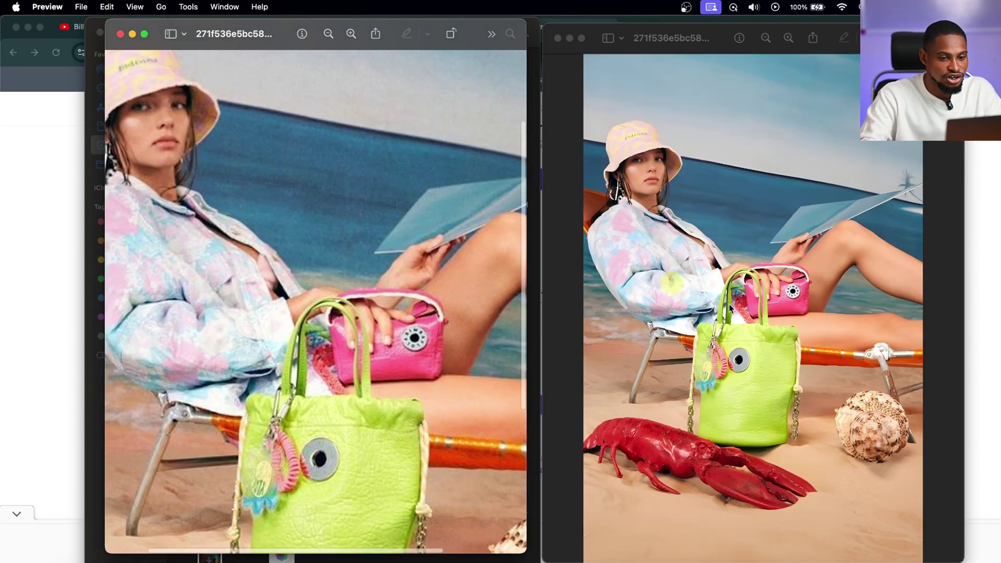
left_click(943, 320)
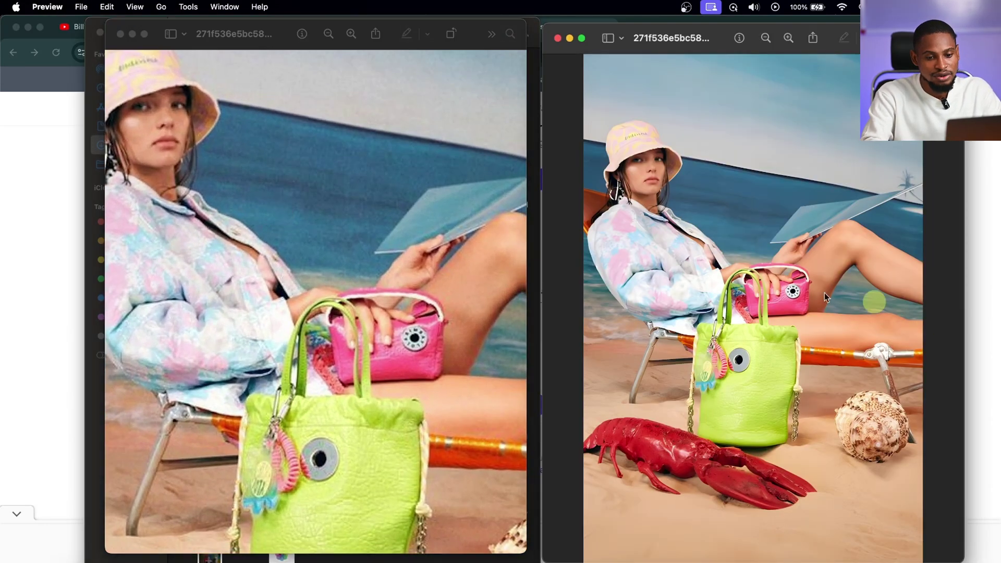
scroll(774, 272, "up", 3)
scroll(773, 272, "up", 2)
scroll(768, 289, "up", 3)
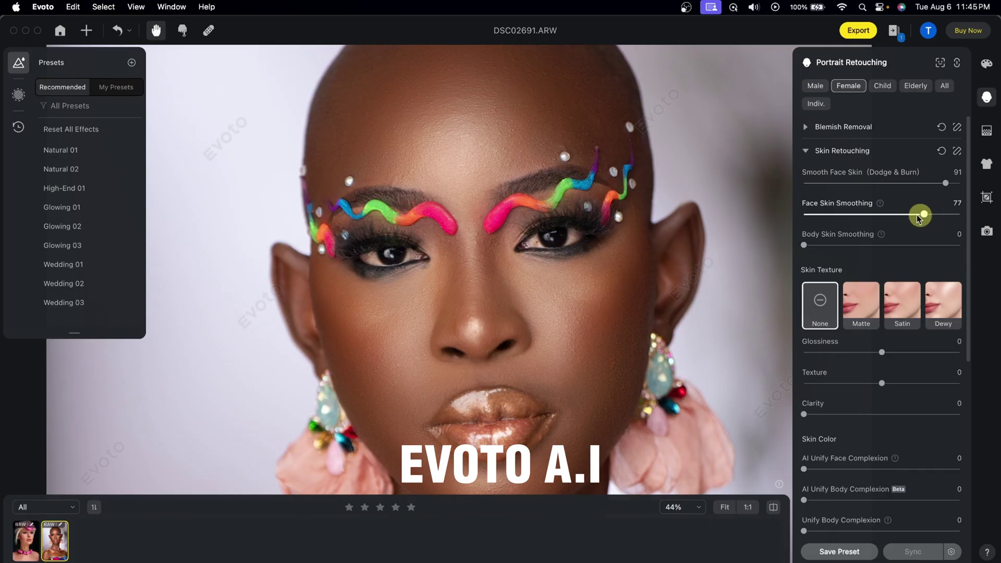
In Evoto, reduce the Face Skin Smoothing on the DSC02691.ARW portrait.
left_click_drag(918, 212, 888, 213)
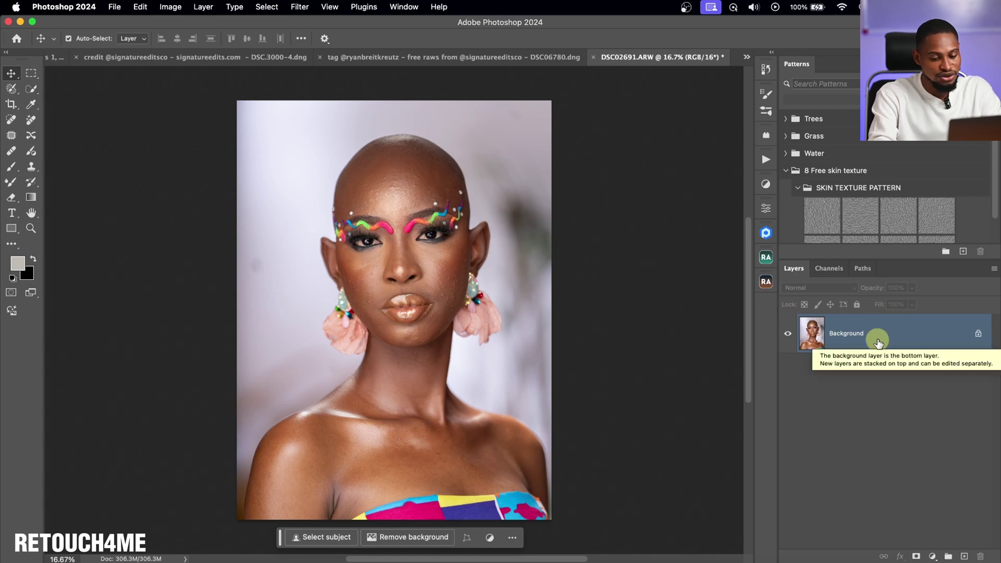
In Photoshop, duplicate the portrait's Background layer and start the Retouch4me Heal filter on the copy.
key("super+j")
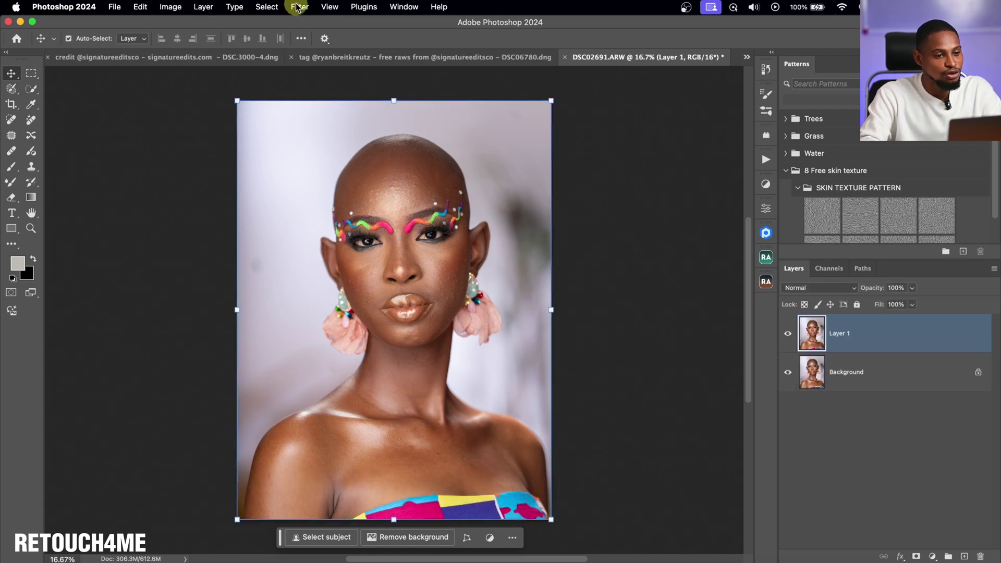
left_click(297, 7)
mouse_move(366, 308)
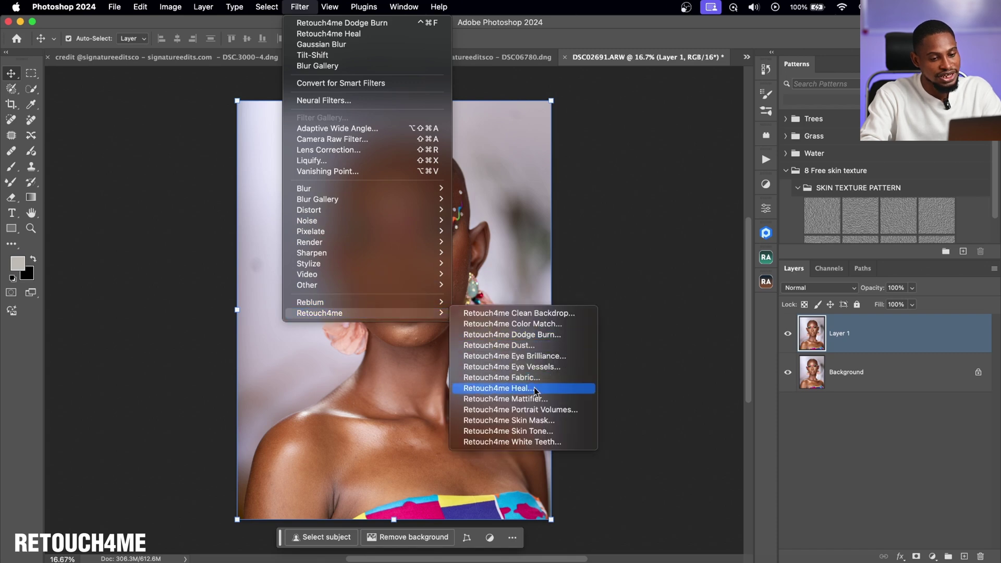
left_click(536, 389)
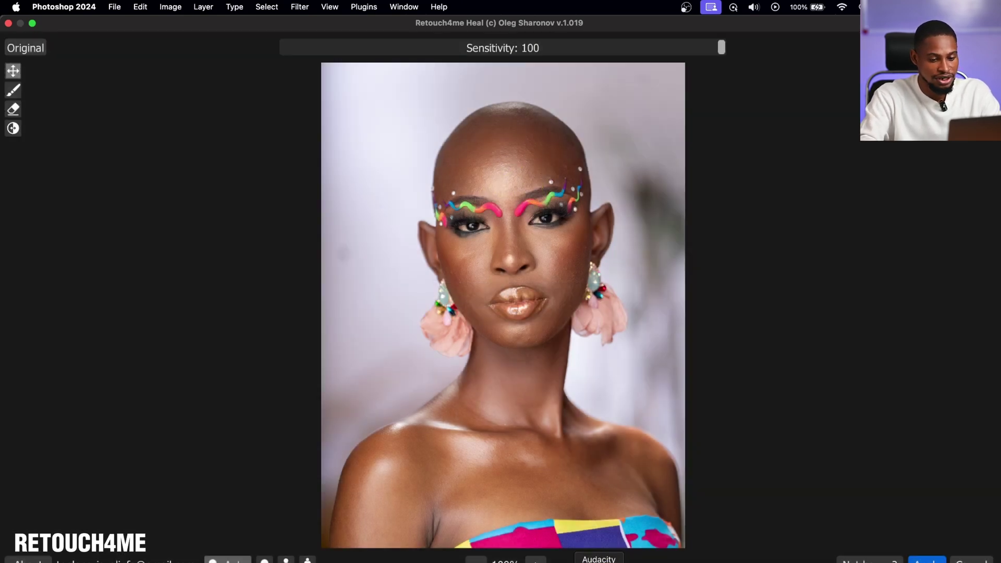
Check the healed skin on the face up close, keep the Heal sensitivity at 100 and apply the filter.
scroll(539, 547, "up", 2)
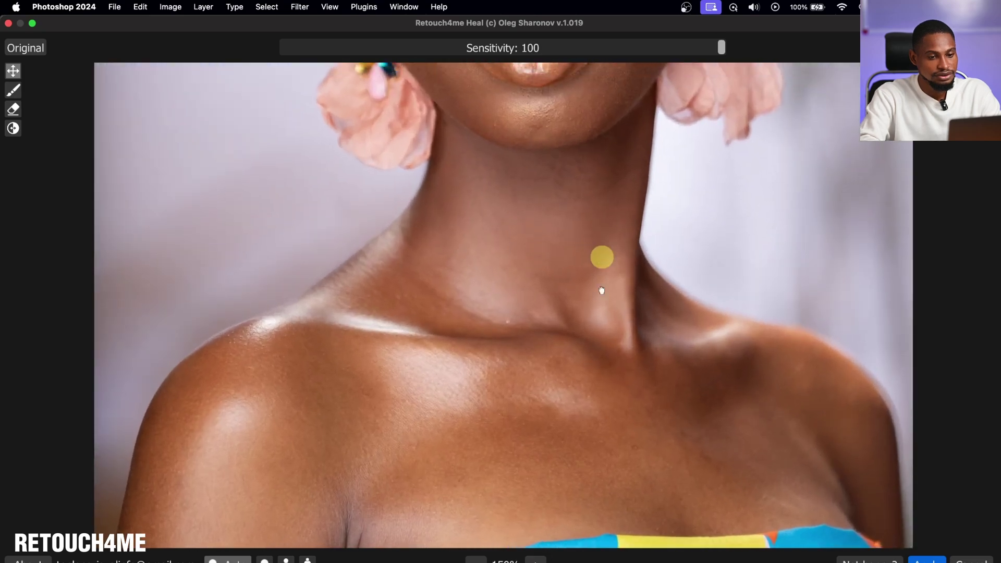
left_click_drag(598, 257, 614, 558)
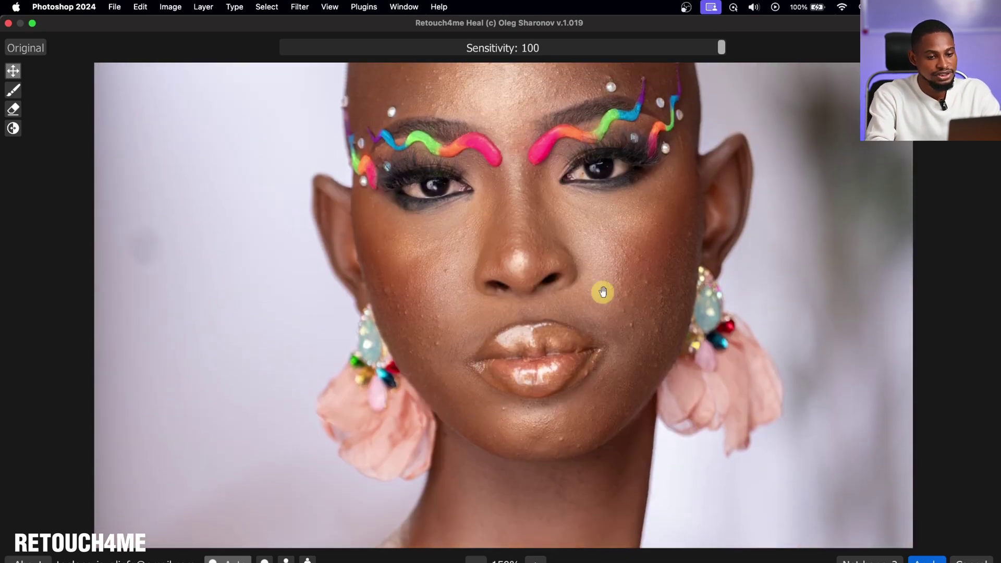
left_click_drag(603, 292, 611, 402)
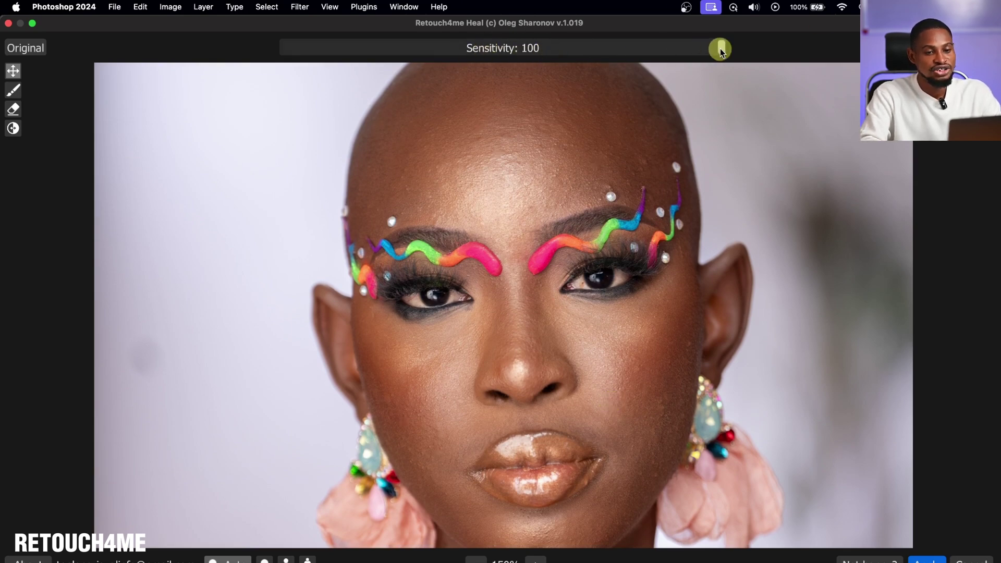
left_click_drag(683, 45, 595, 50)
left_click_drag(664, 52, 734, 54)
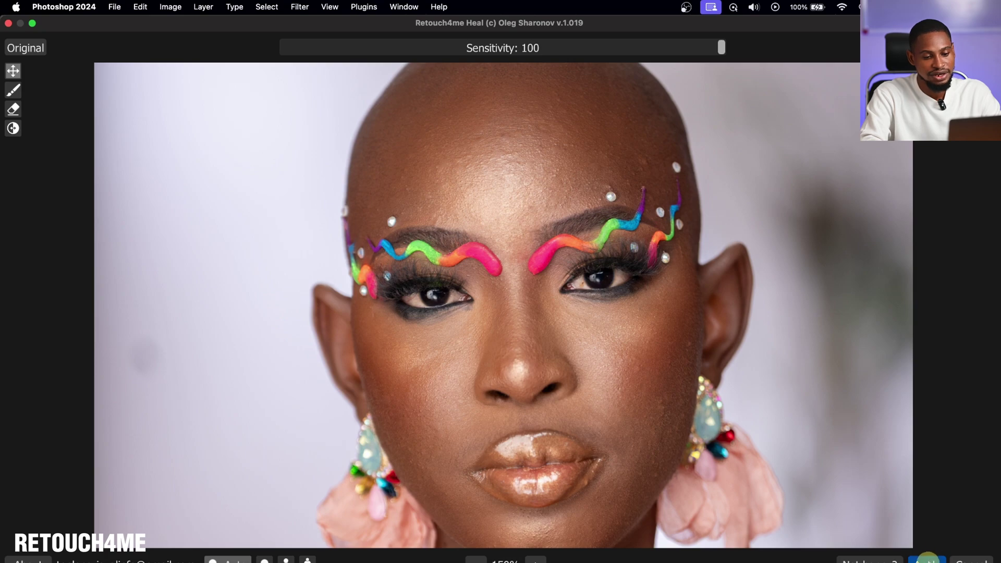
left_click(928, 559)
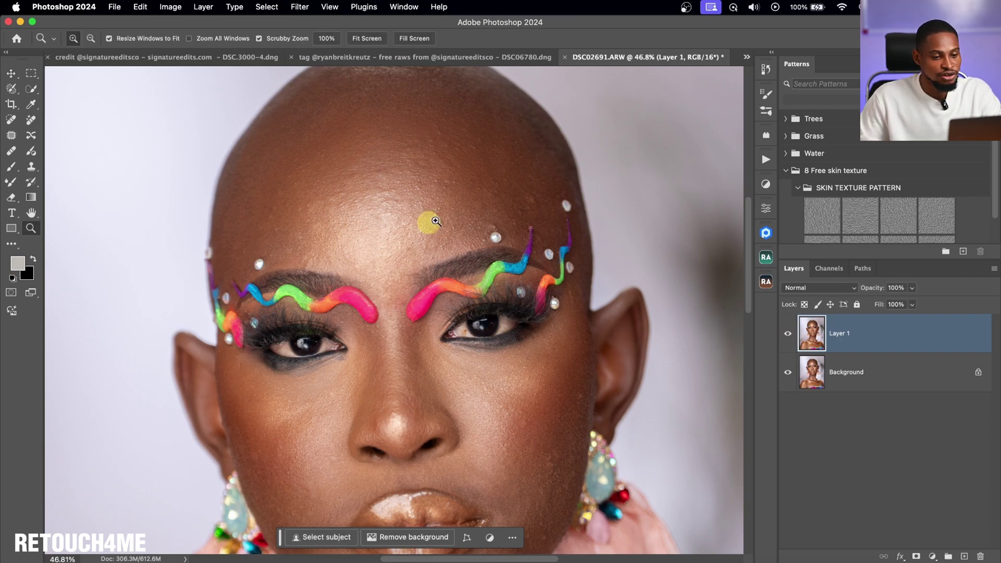
scroll(432, 224, "down", 4)
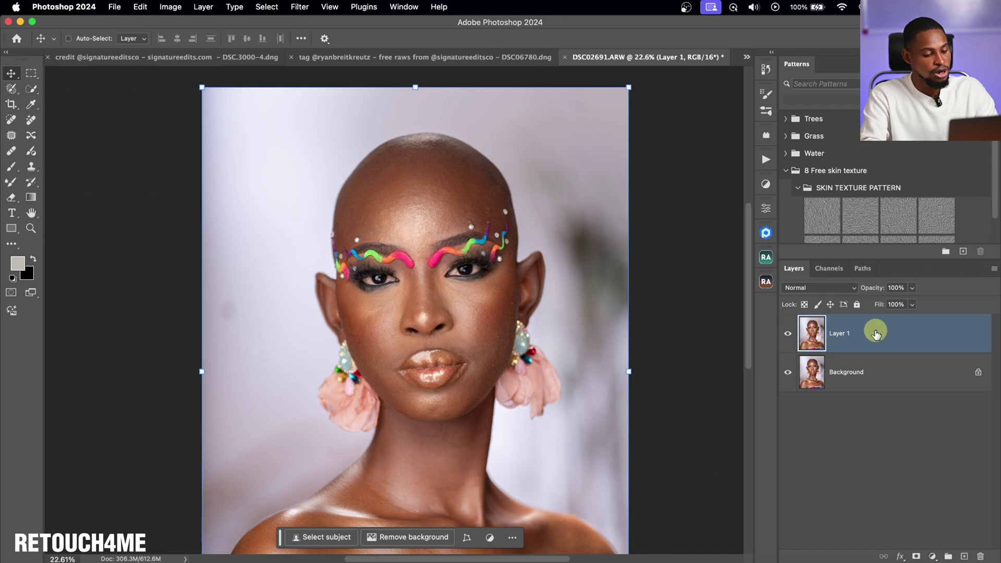
Stamp all visible layers into a new top layer and start the Retouch4me Dodge Burn filter on it.
key("super+shift+alt+e")
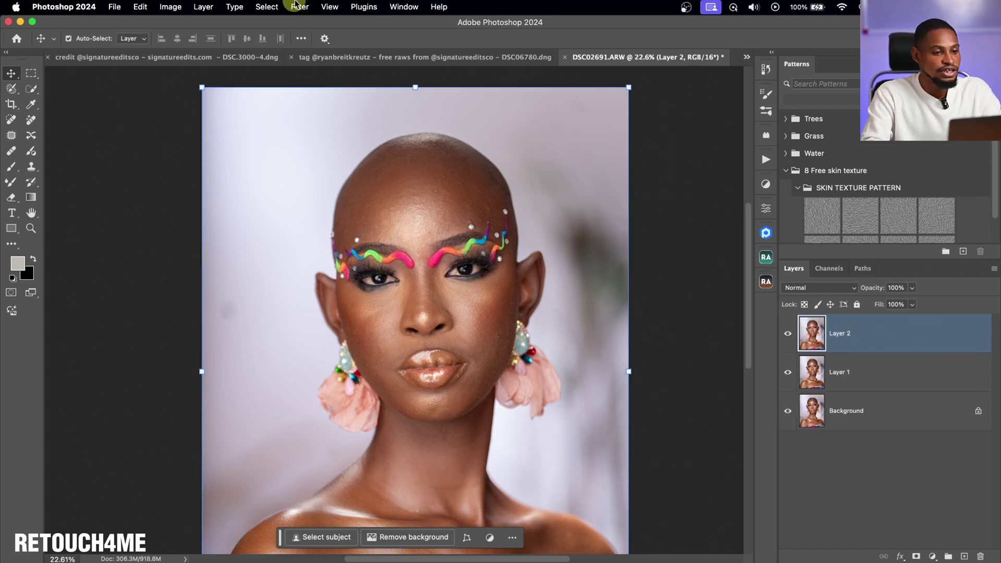
left_click(301, 8)
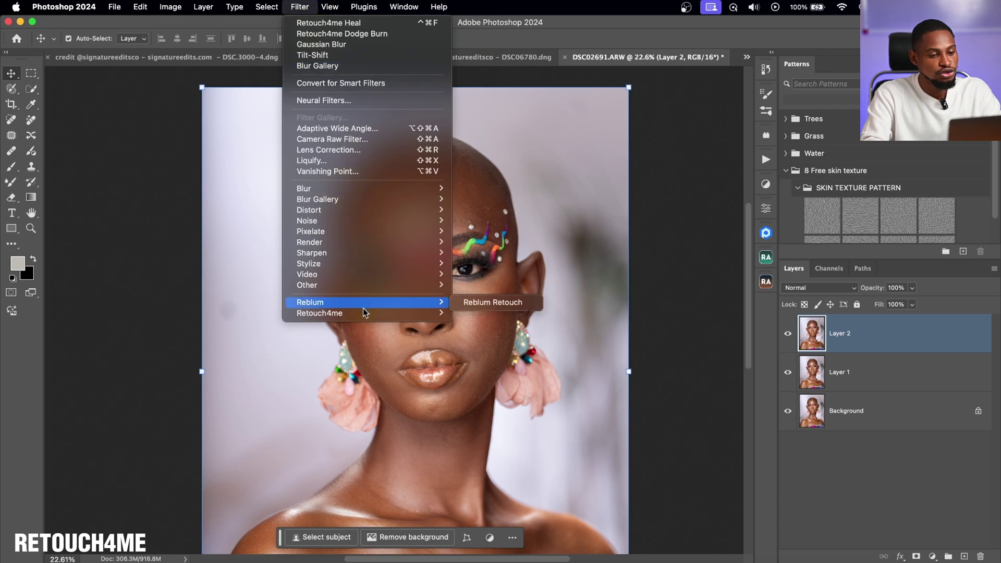
mouse_move(362, 318)
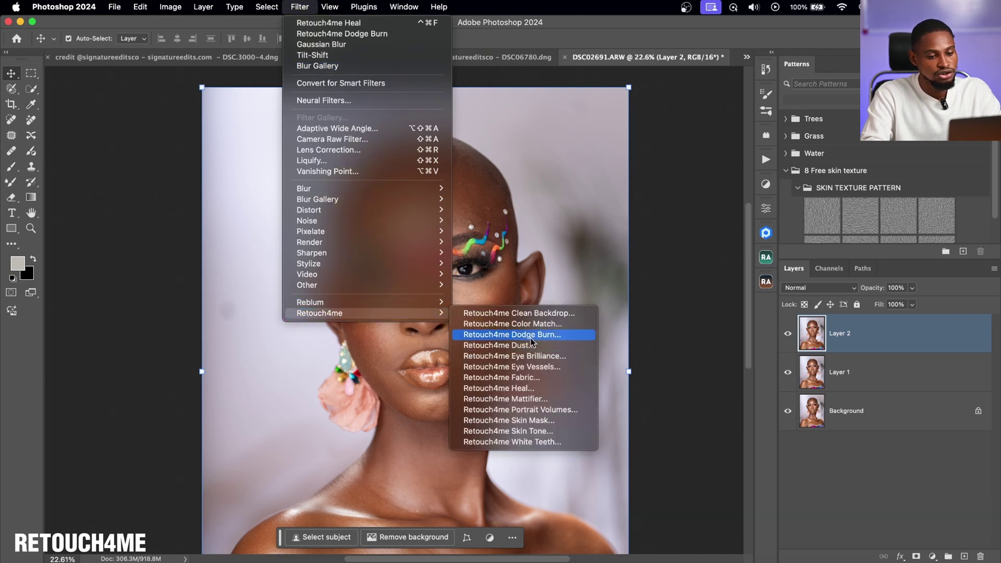
left_click(559, 339)
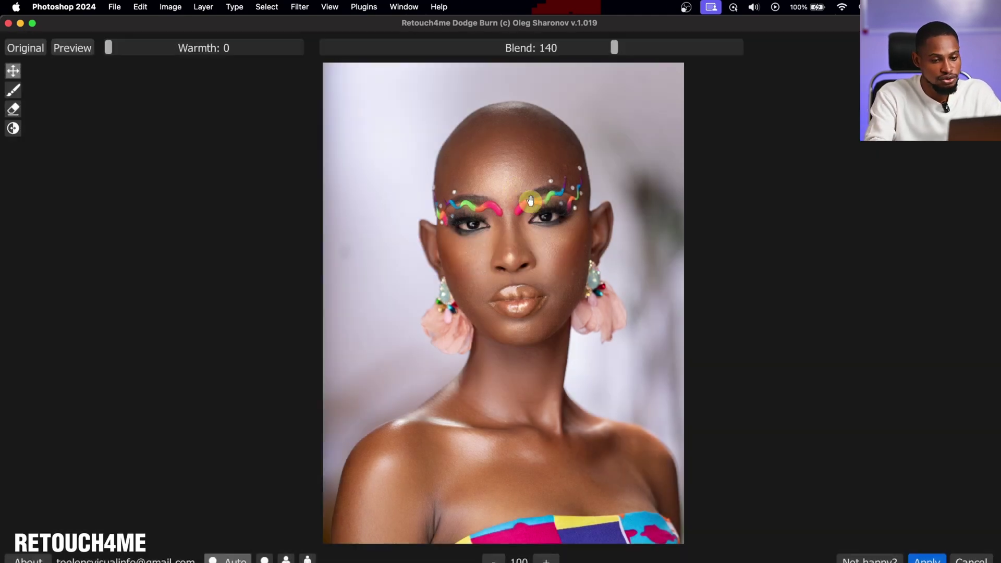
Inspect the face and shoulders in the Dodge Burn preview and set Blend to 200.
left_click(546, 561)
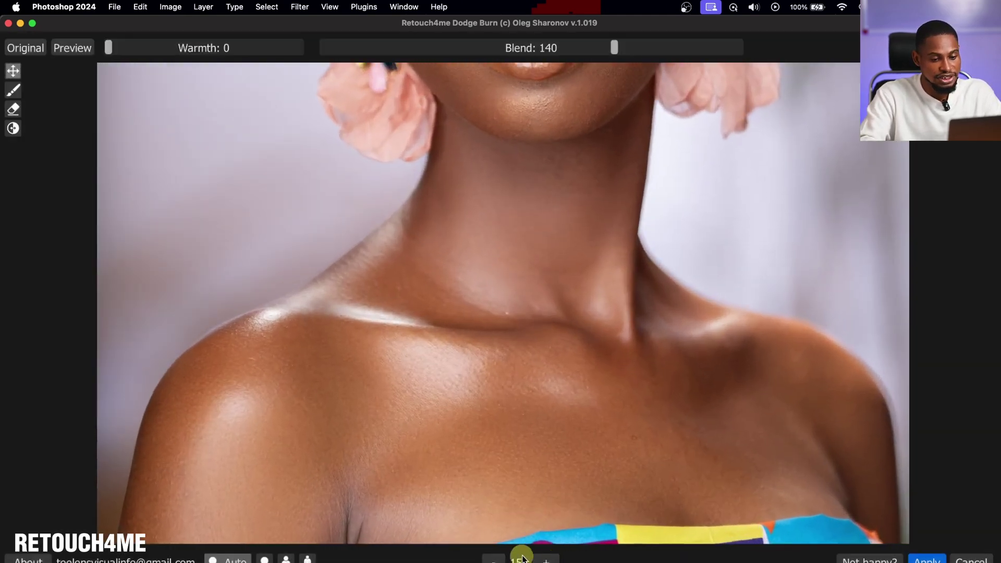
left_click(499, 561)
scroll(527, 350, "up", 1)
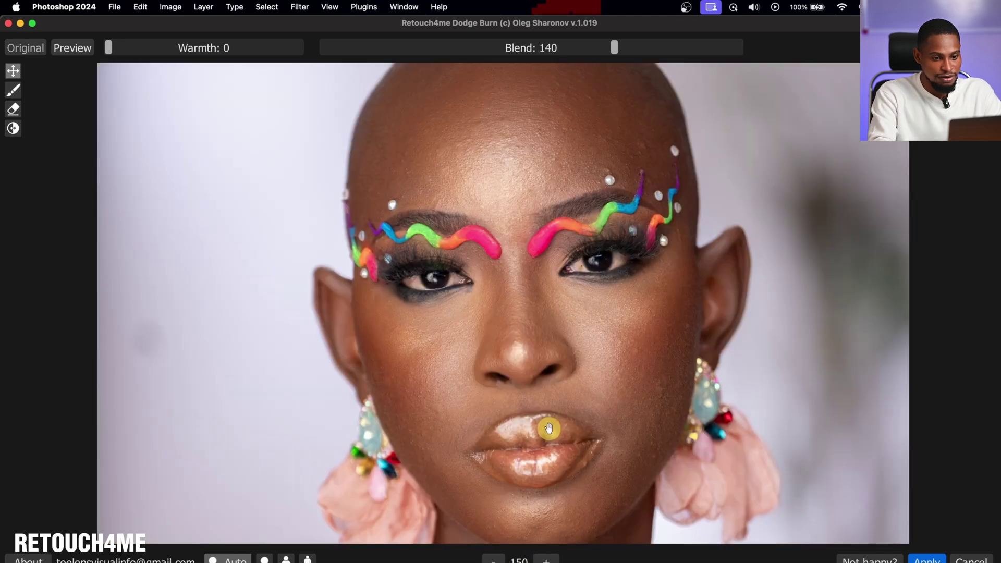
left_click_drag(548, 428, 555, 67)
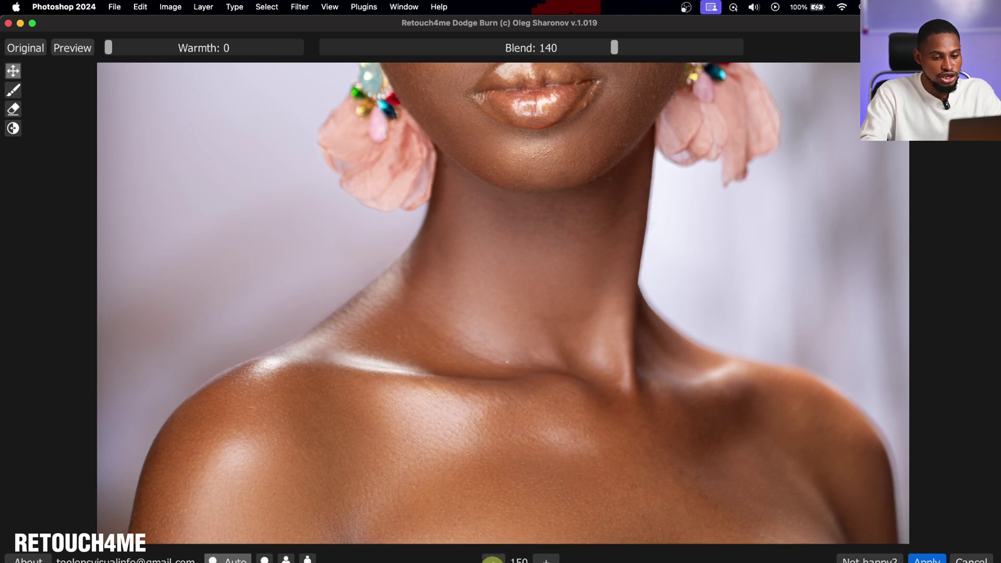
scroll(544, 197, "down", 2)
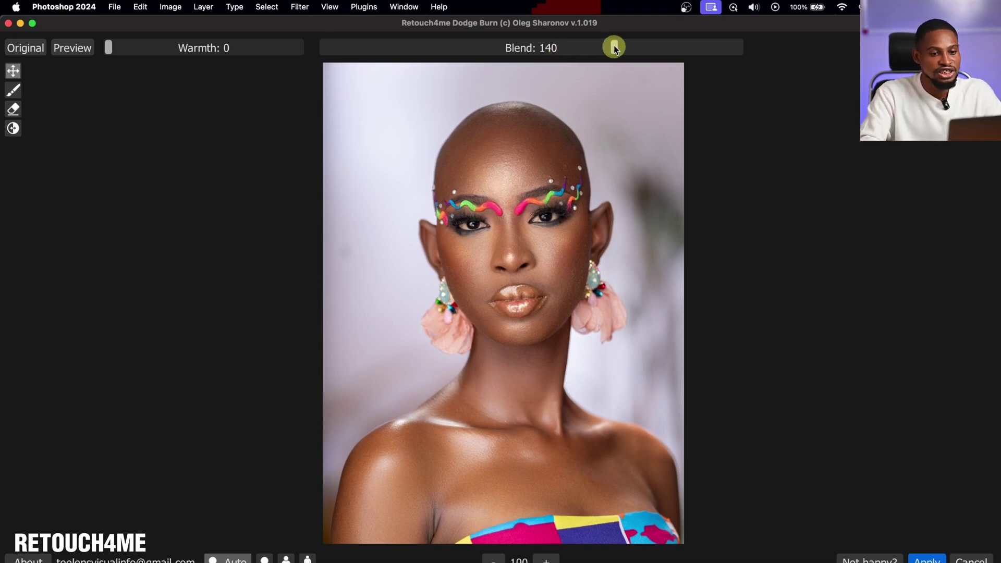
left_click_drag(615, 49, 708, 48)
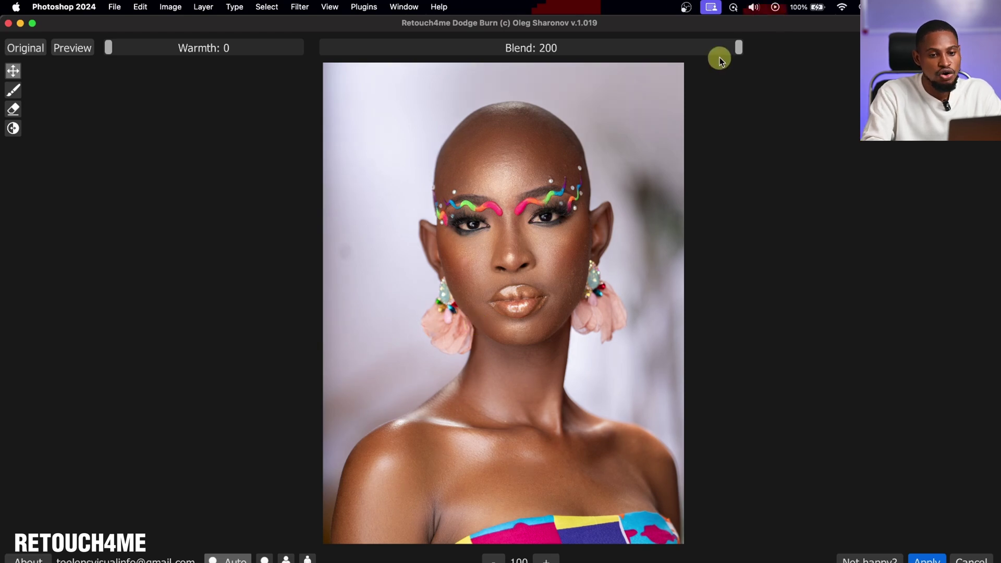
Apply the Dodge Burn filter with Blend at 139 and set the resulting grey Layer 2 to Soft Light blend mode.
left_click_drag(614, 51, 614, 50)
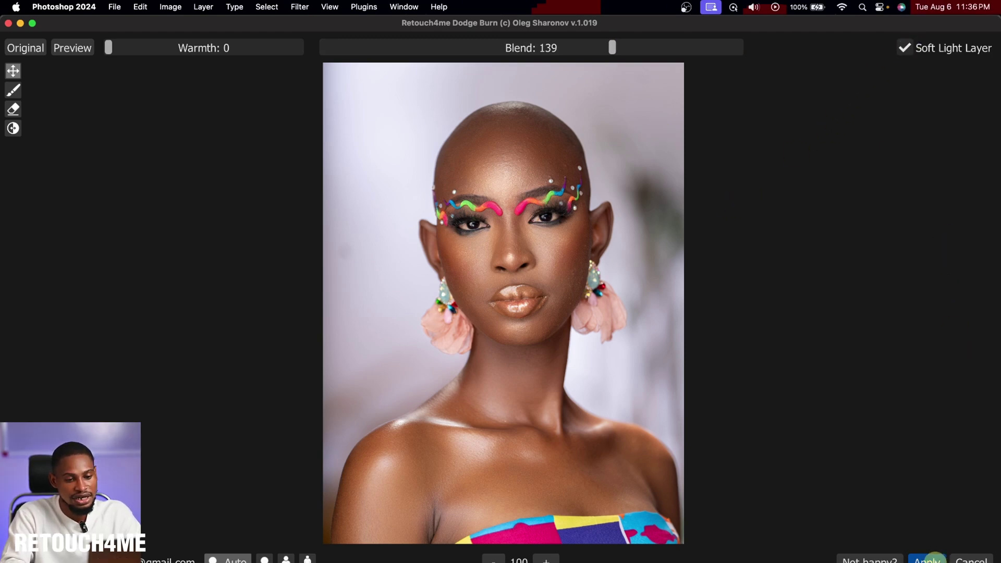
left_click(933, 559)
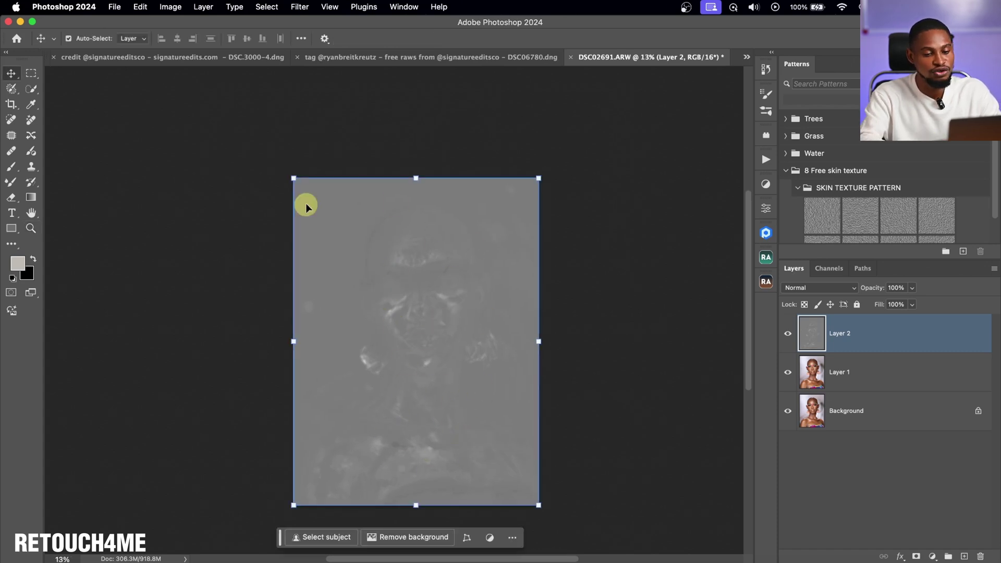
left_click(795, 282)
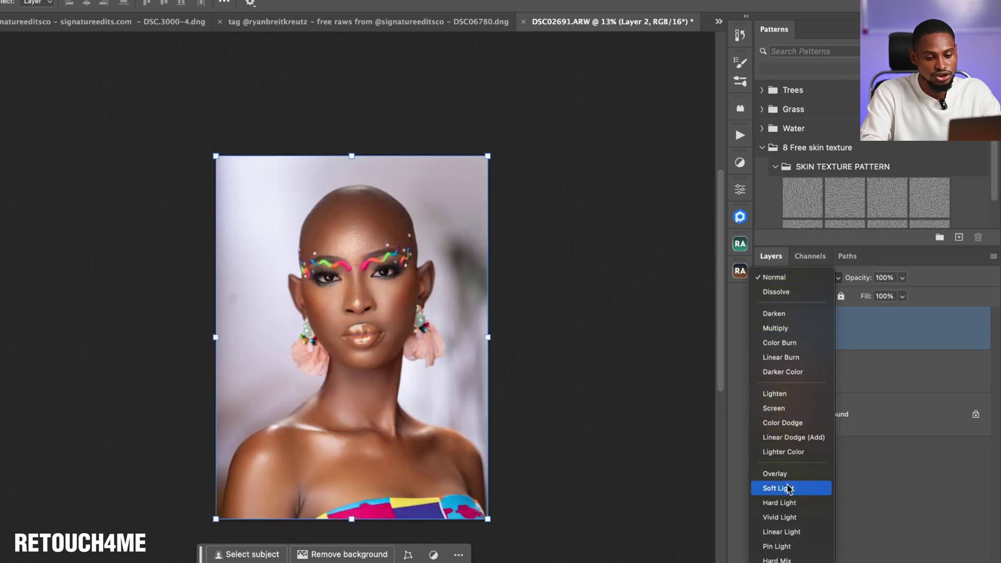
left_click(789, 488)
left_click(852, 493)
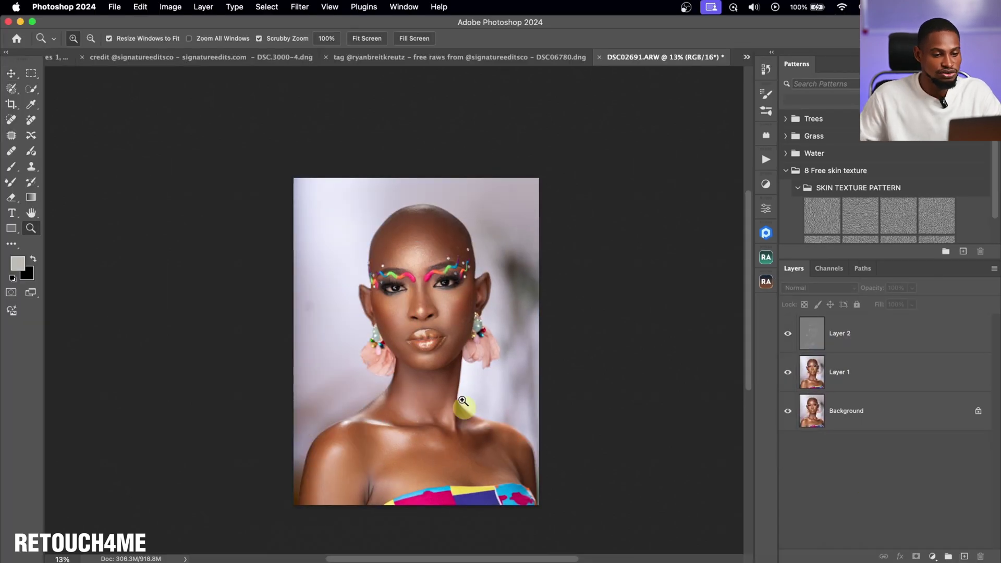
Group Layer 1 and Layer 2, and toggle the group's visibility to compare the enlarged portrait with the original.
left_click(865, 373)
left_click(870, 341, "shift")
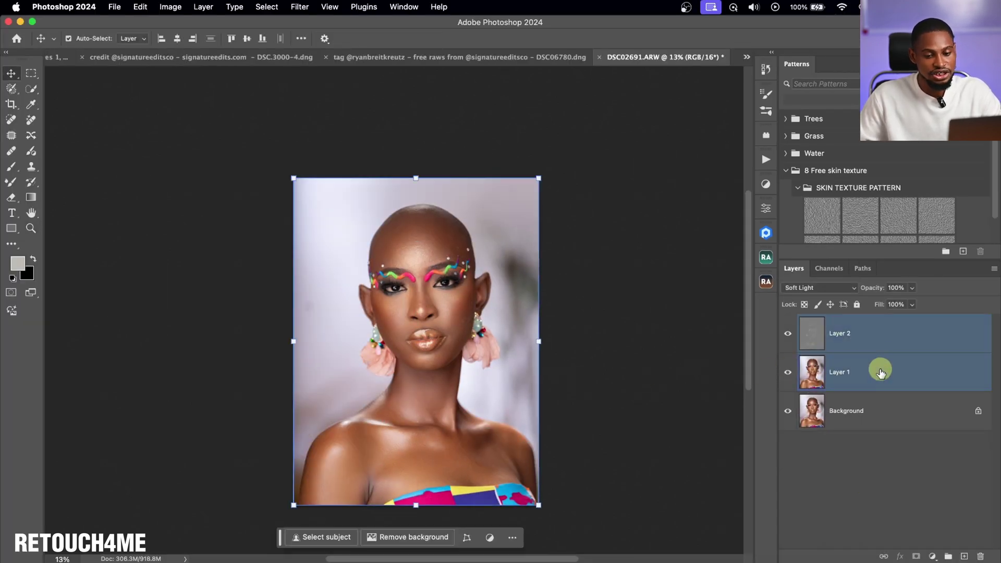
key("super+g")
key("z")
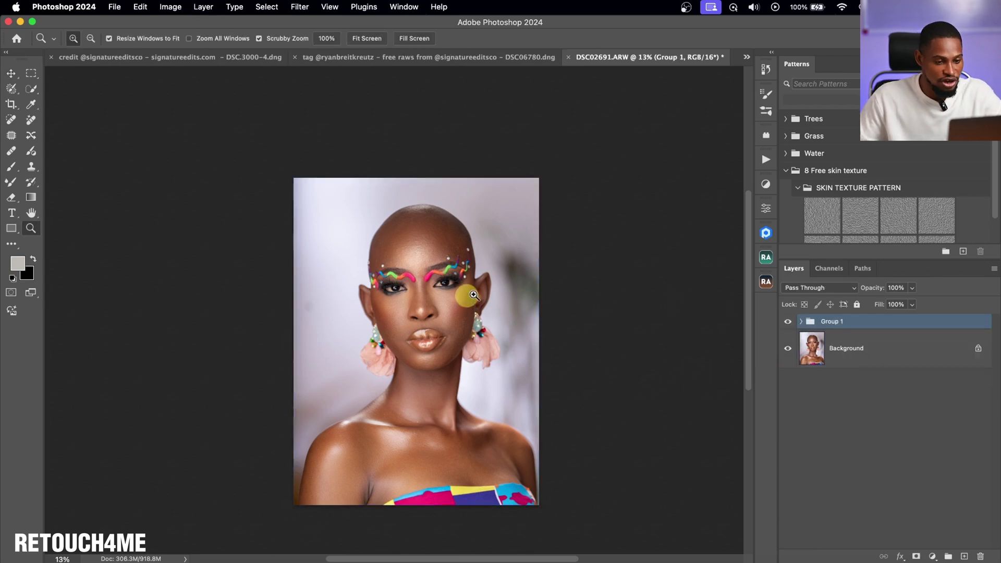
left_click(496, 291)
key("v")
left_click(788, 325)
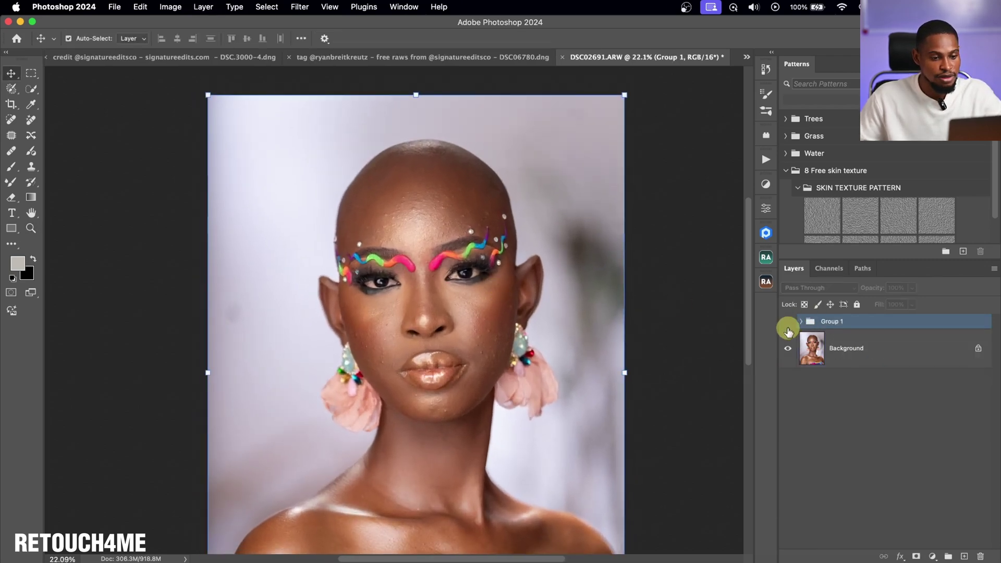
Stamp all visible layers into a new layer above the group and look up the Retouch4me filters.
key("super+alt+shift+e")
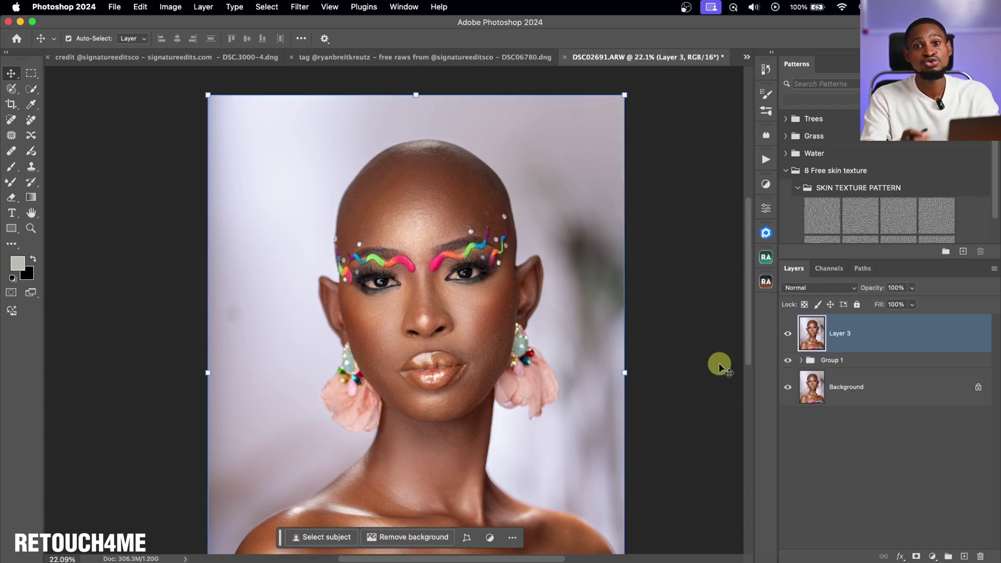
left_click(300, 11)
mouse_move(437, 313)
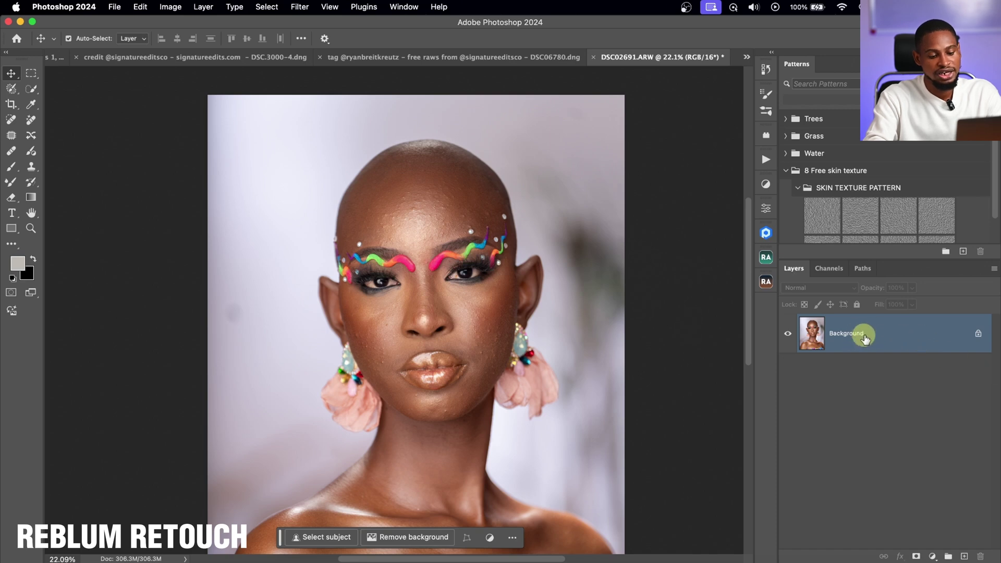
Duplicate the portrait's Background layer and start the Reblum Retouch filter on the copy.
key("super+j")
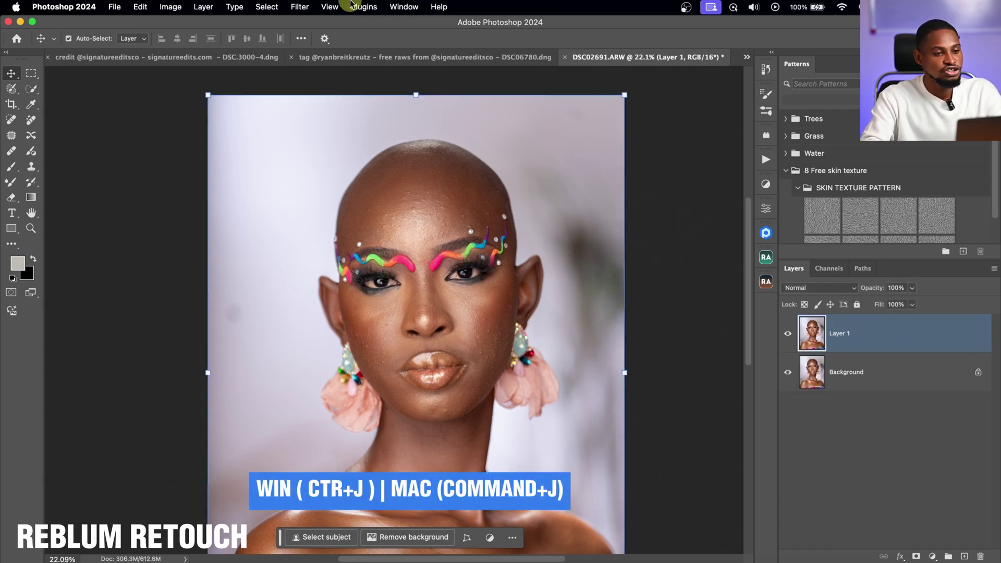
left_click(301, 6)
mouse_move(392, 302)
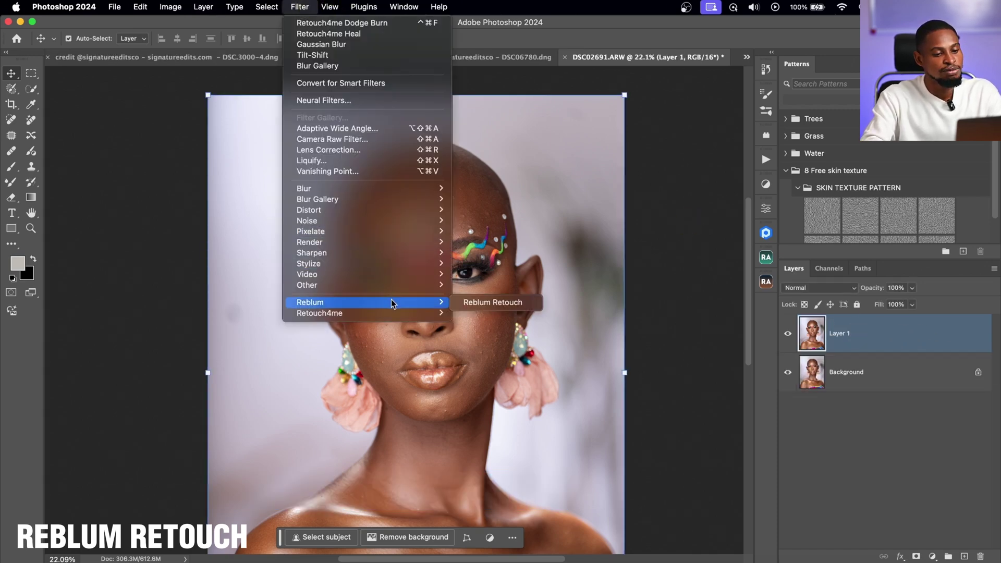
left_click(498, 303)
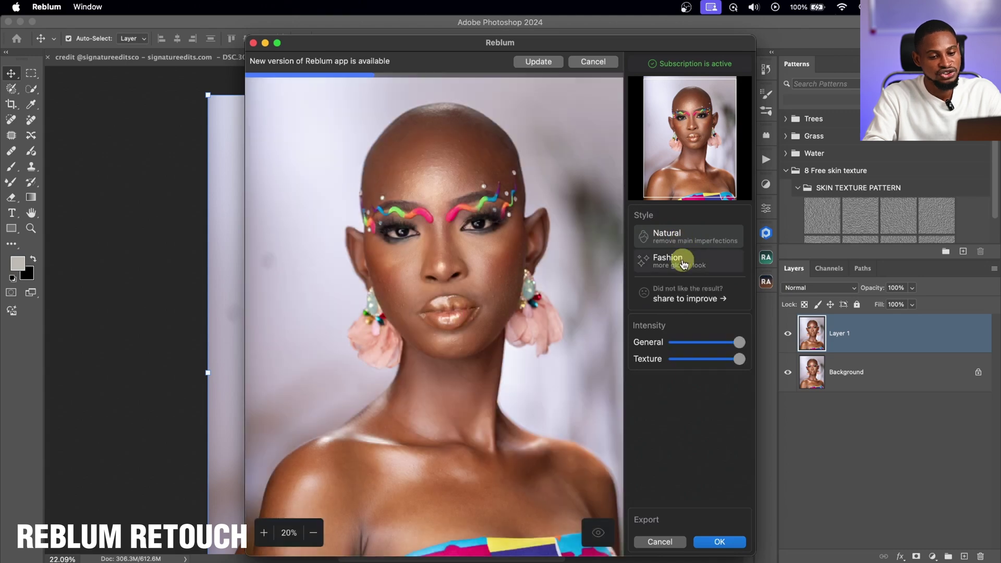
Compare the Natural style retouch with the original up close, and switch the style to Fashion.
scroll(452, 235, "up", 4)
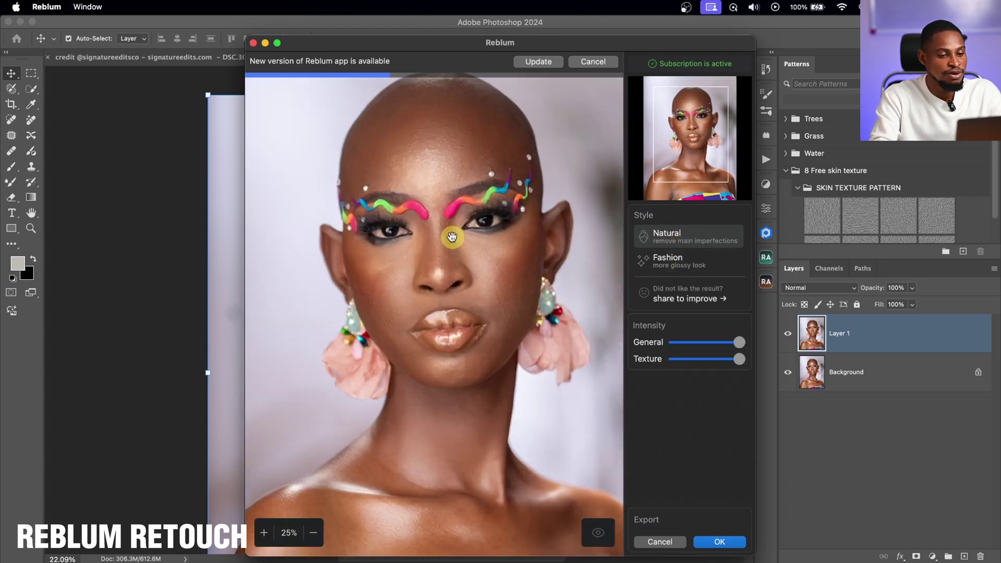
scroll(451, 238, "down", 1)
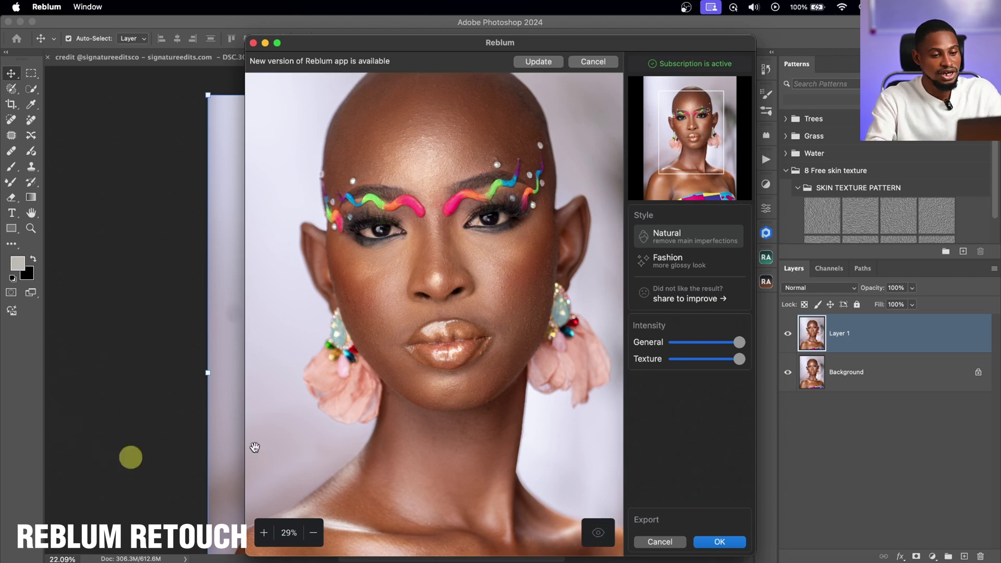
left_click(602, 528)
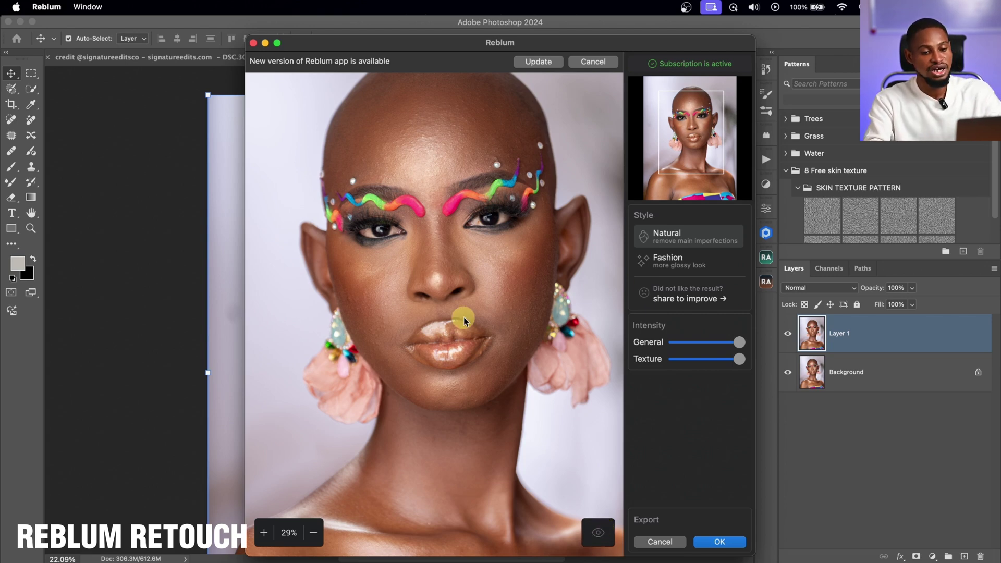
left_click(692, 261)
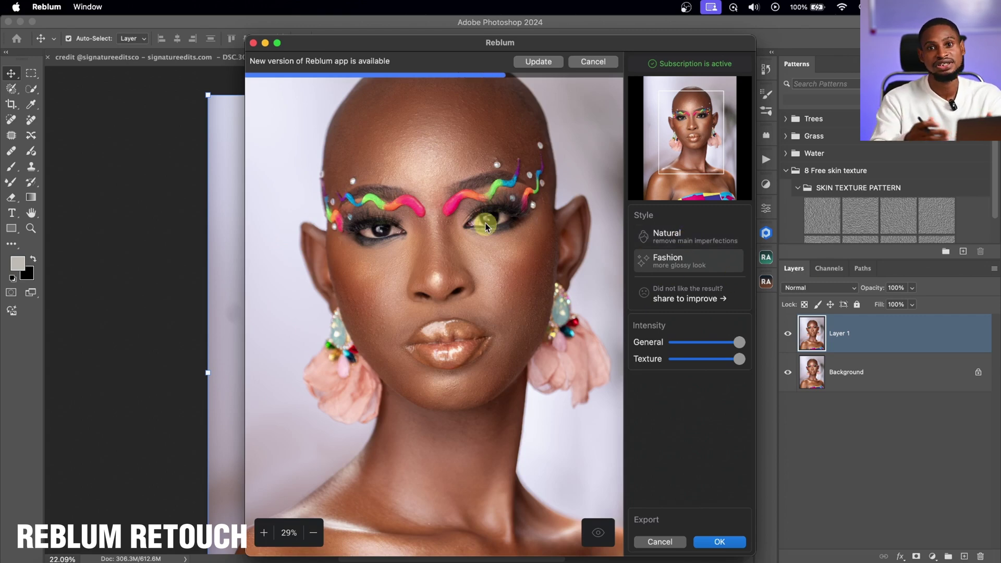
left_click(594, 530)
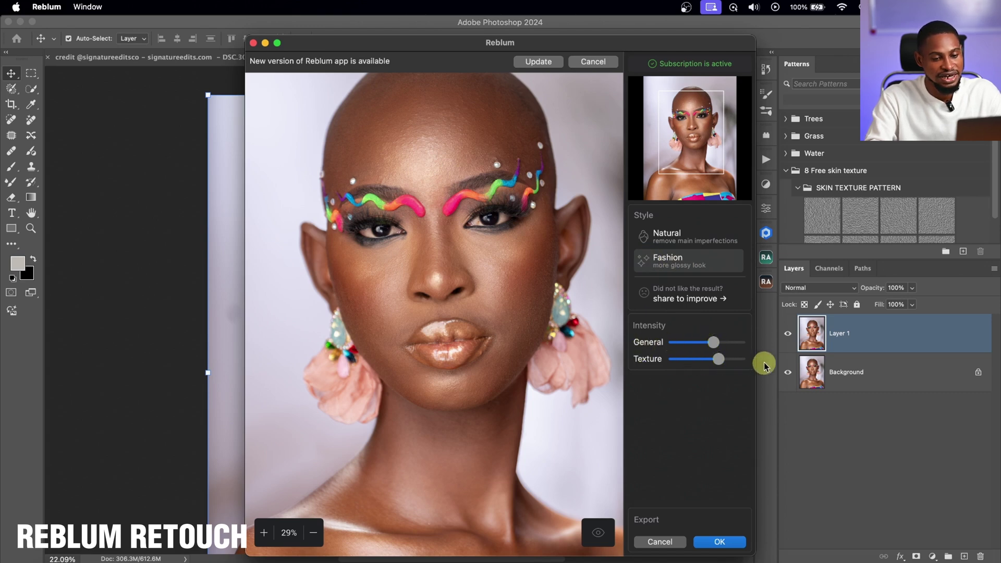
Apply the Fashion retouch with the General and Texture intensities at maximum and check the face up close.
left_click_drag(720, 359, 771, 360)
left_click_drag(715, 342, 783, 373)
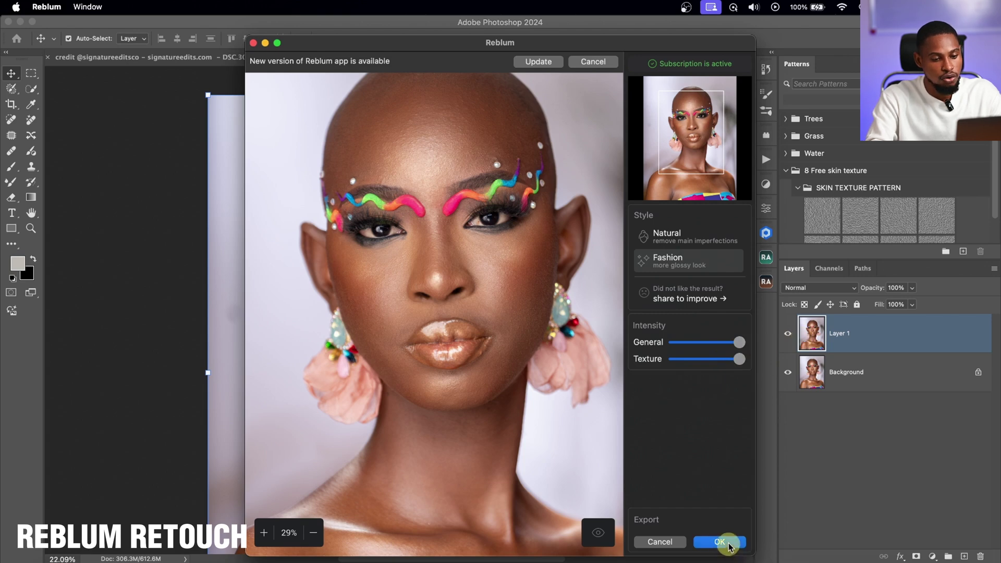
left_click(725, 543)
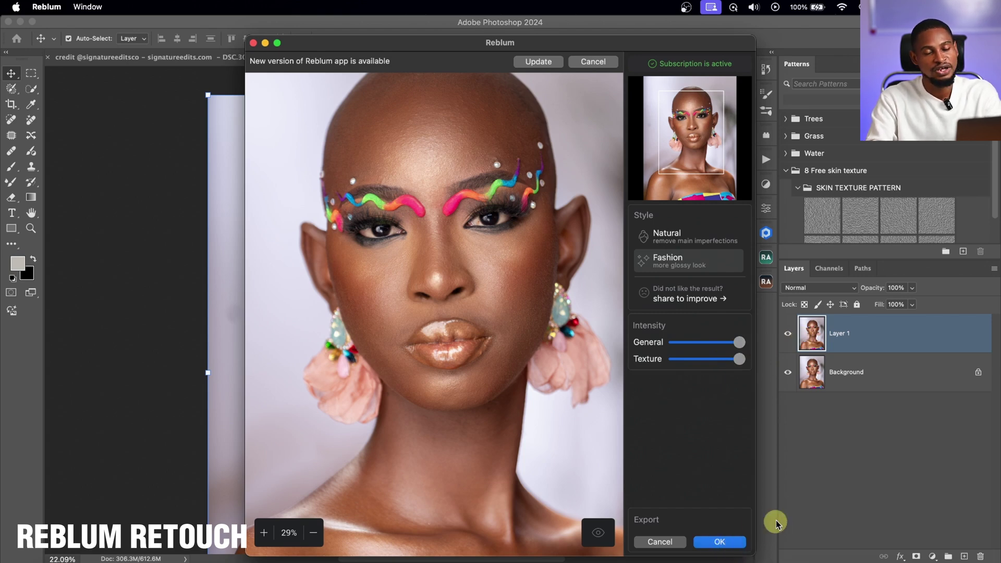
key("z")
scroll(417, 282, "up", 5)
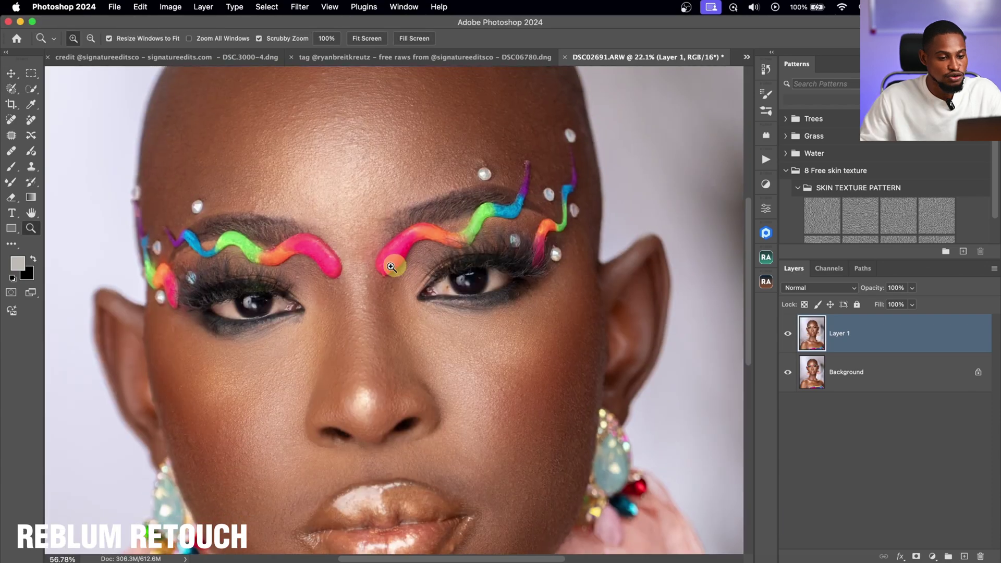
scroll(362, 272, "down", 3)
scroll(485, 284, "up", 4)
key("v")
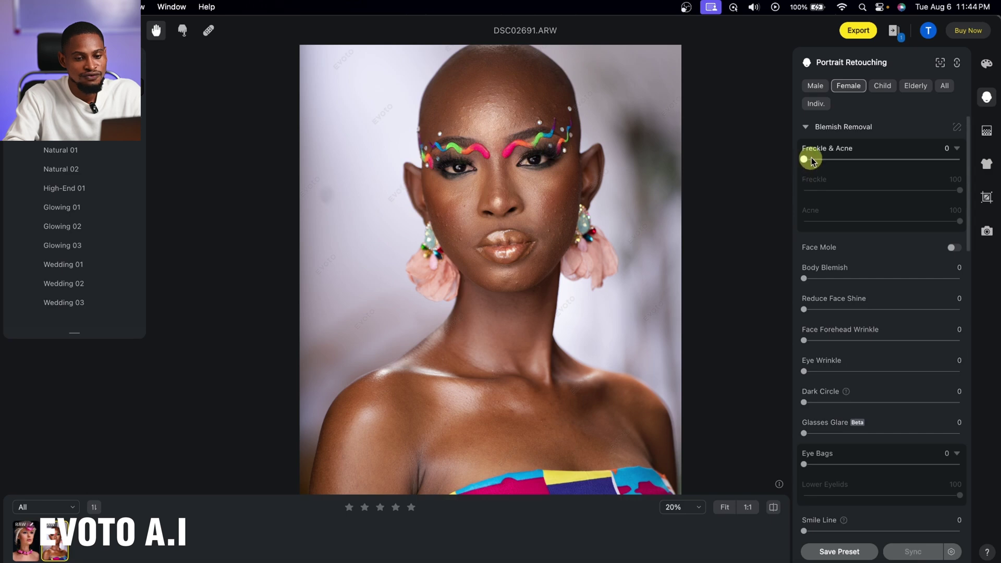
In Evoto, set the portrait's Freckle & Acne removal to 100 and Body Blemish removal to 87.
left_click_drag(810, 161, 990, 161)
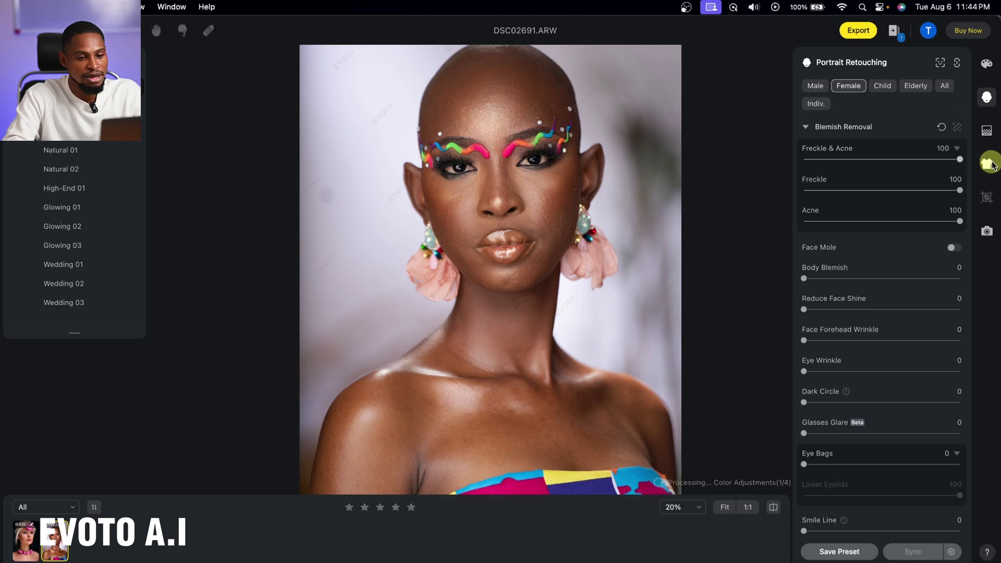
scroll(506, 167, "up", 2)
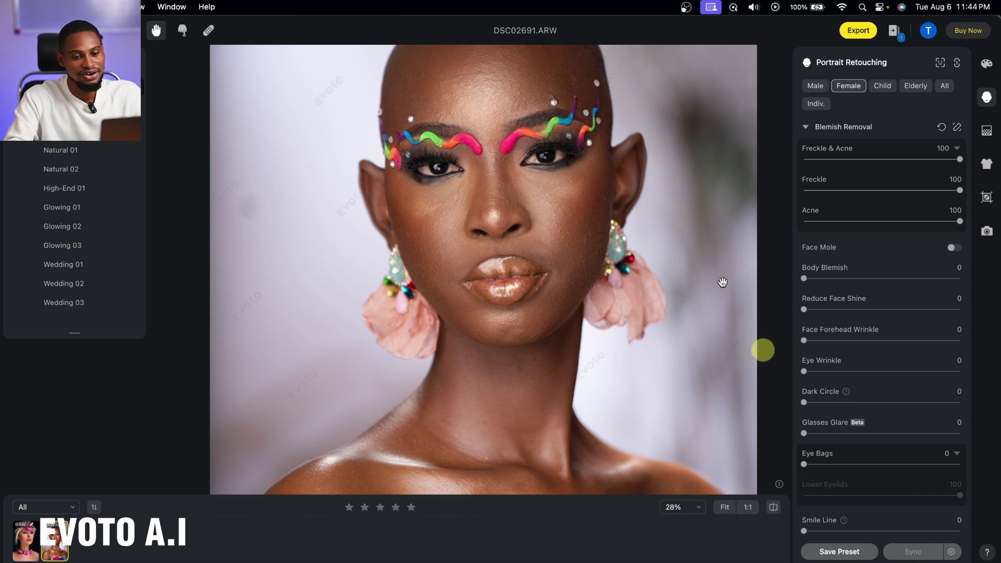
left_click_drag(569, 380, 550, 174)
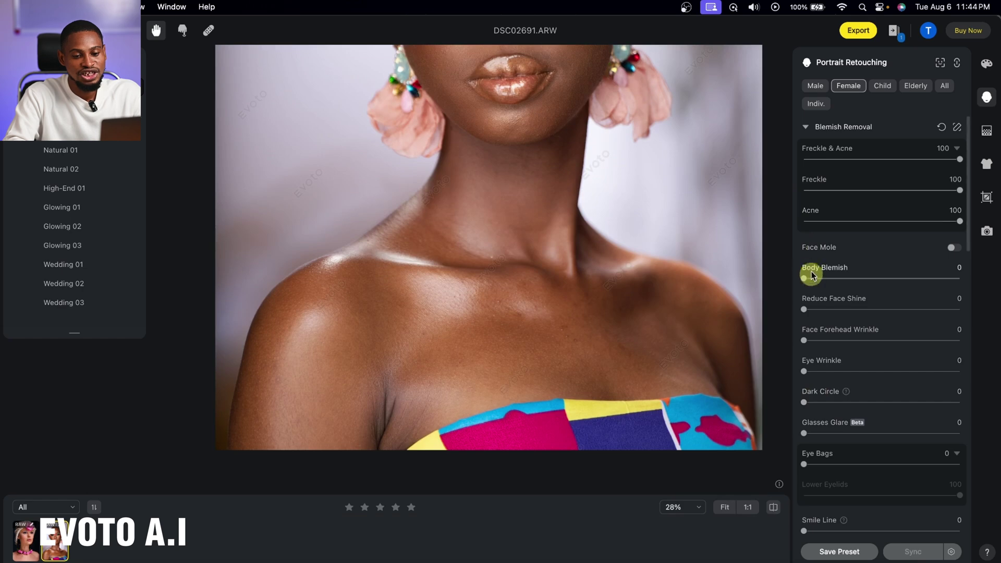
left_click_drag(812, 282, 924, 280)
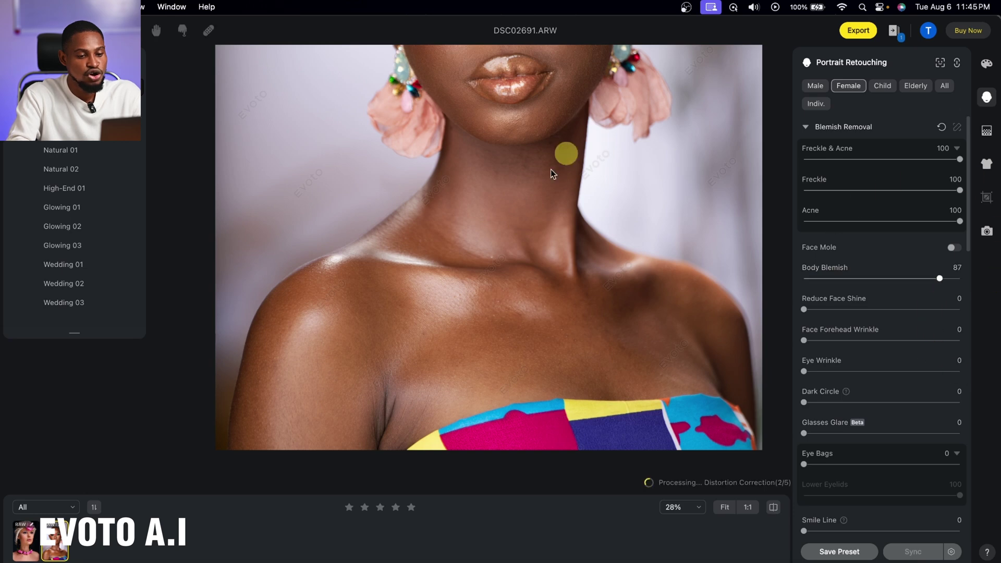
scroll(579, 302, "down", 3)
scroll(553, 327, "up", 2)
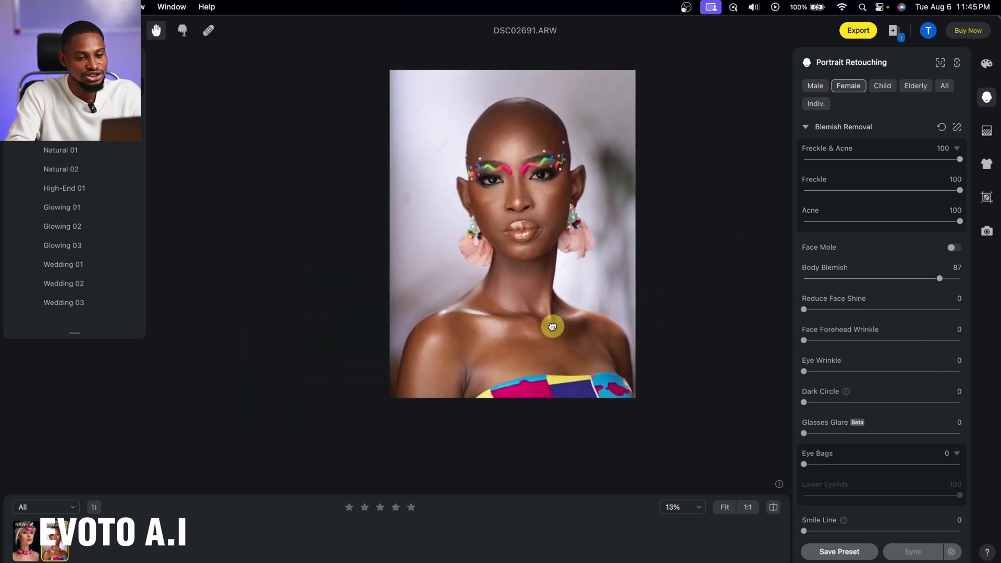
scroll(553, 326, "up", 1)
scroll(548, 307, "down", 2)
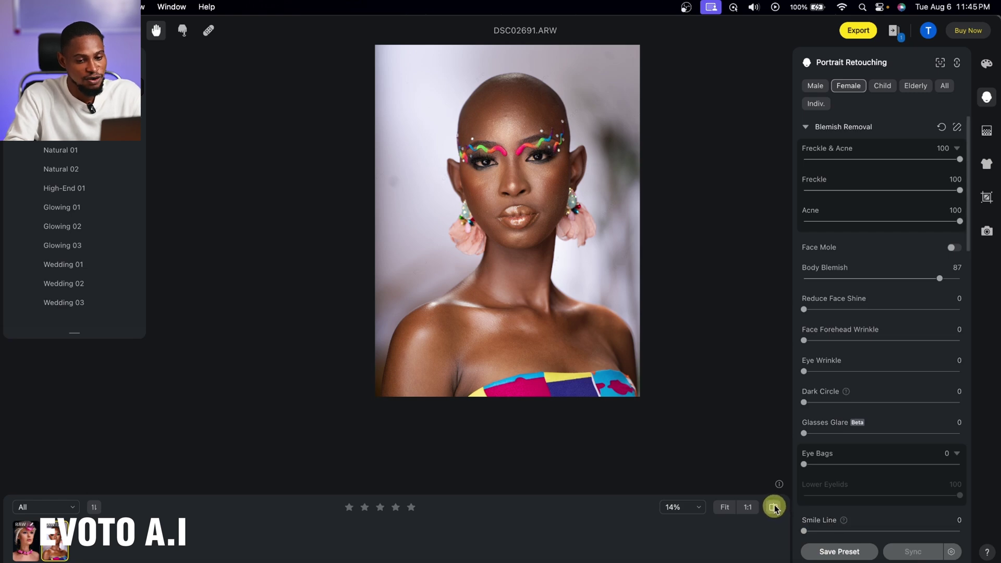
scroll(536, 97, "up", 3)
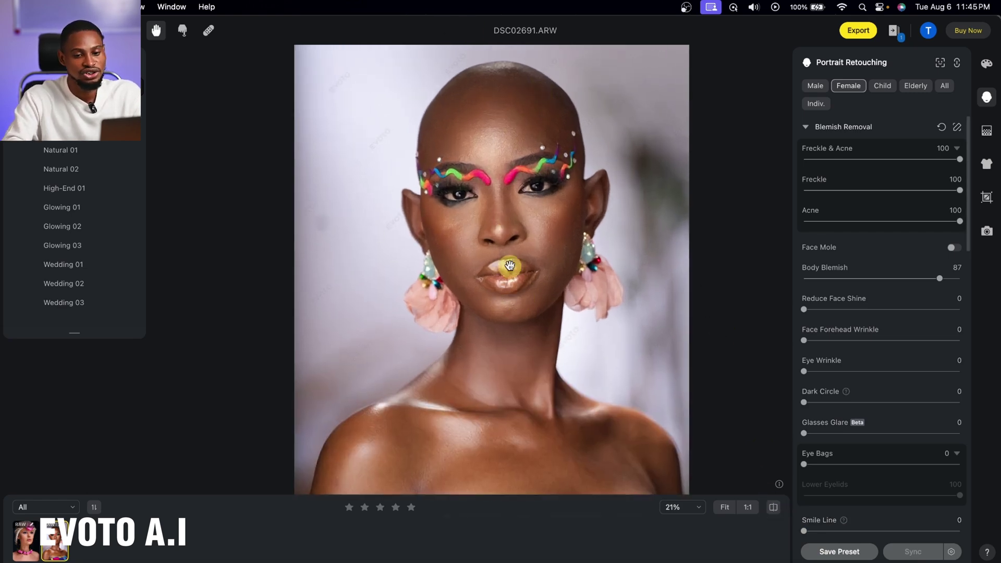
Set Smooth Face Skin (Dodge & Burn) to 91 in the skin retouching settings and inspect the face.
left_click(805, 128)
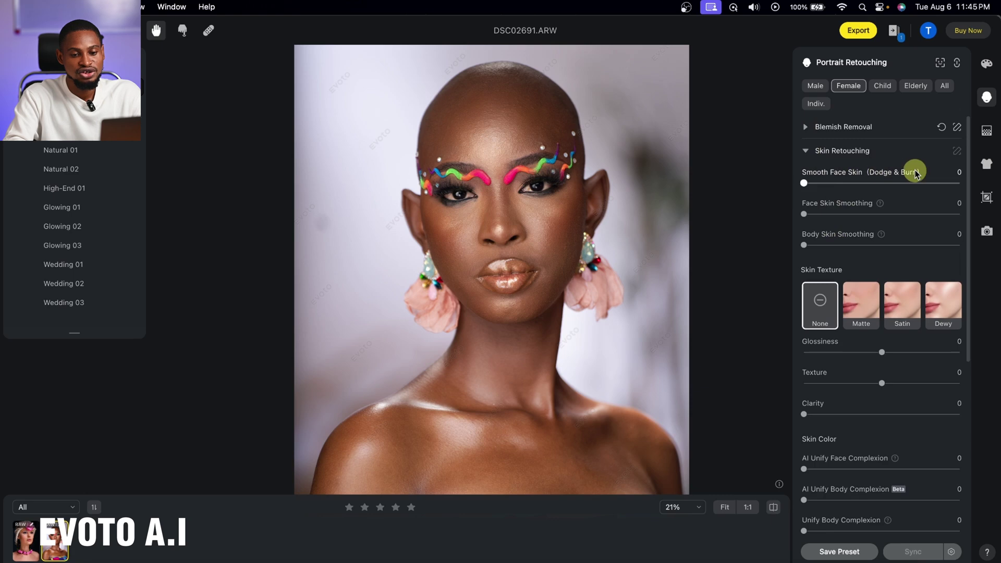
left_click_drag(812, 186, 899, 186)
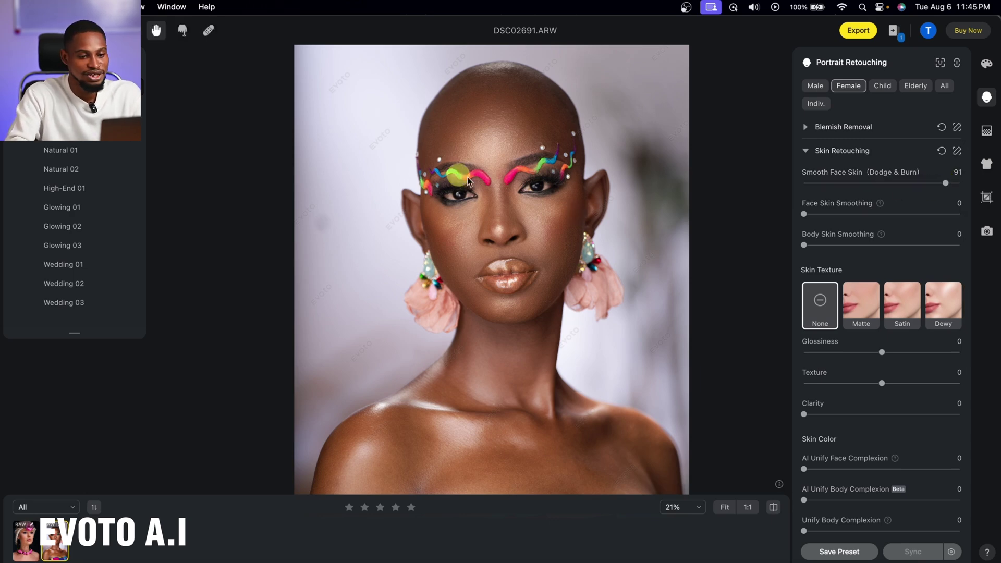
scroll(500, 206, "up", 5)
scroll(504, 200, "down", 6)
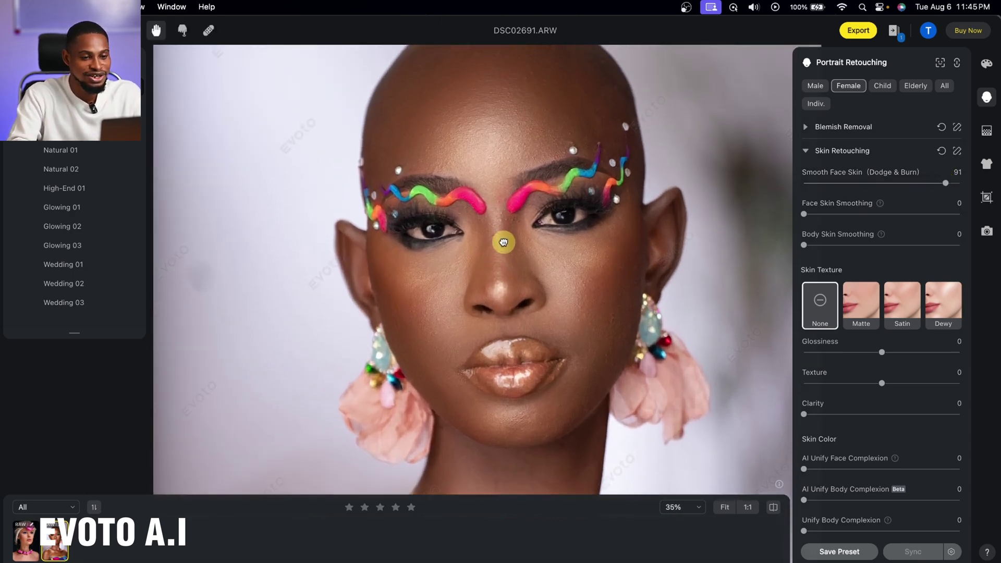
scroll(504, 227, "up", 3)
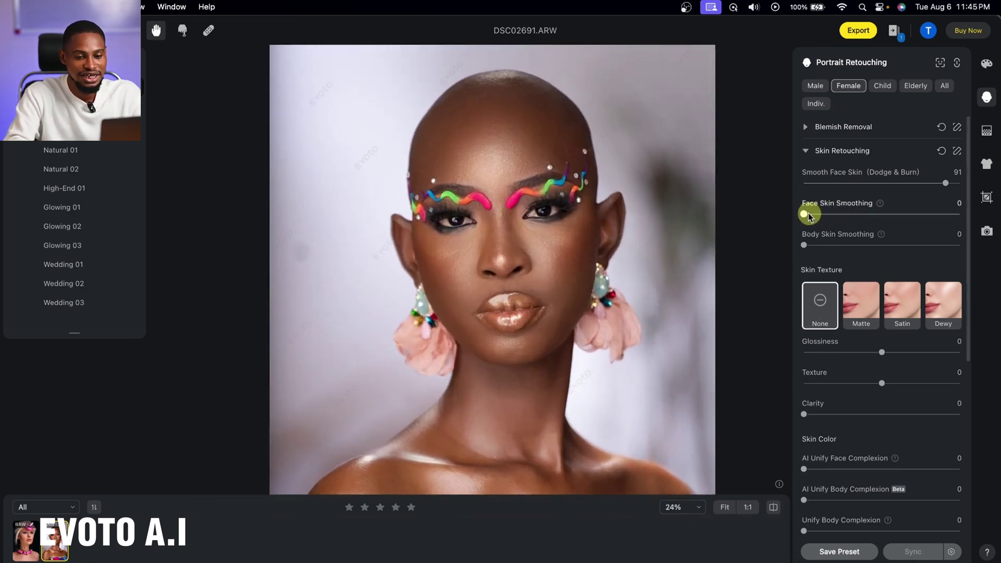
Try Face Skin Smoothing at 81, check the face up close and reduce the value to 47.
left_click_drag(804, 215, 928, 211)
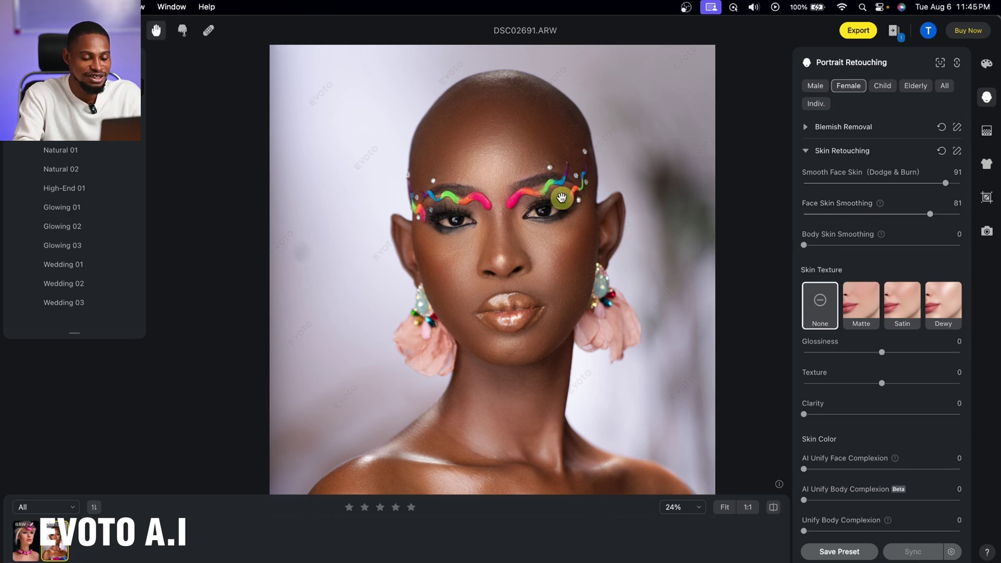
scroll(475, 146, "up", 3)
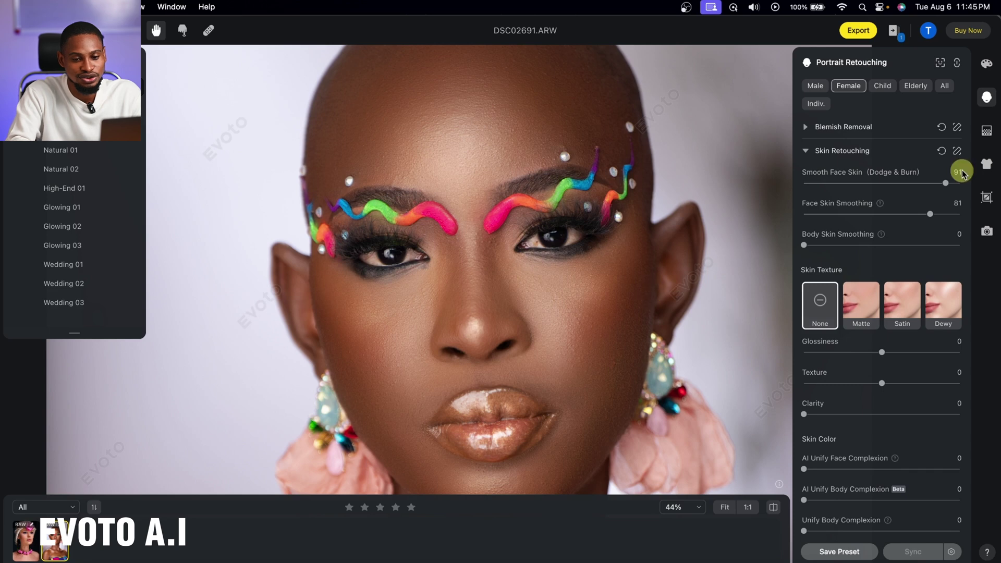
left_click_drag(934, 218, 899, 219)
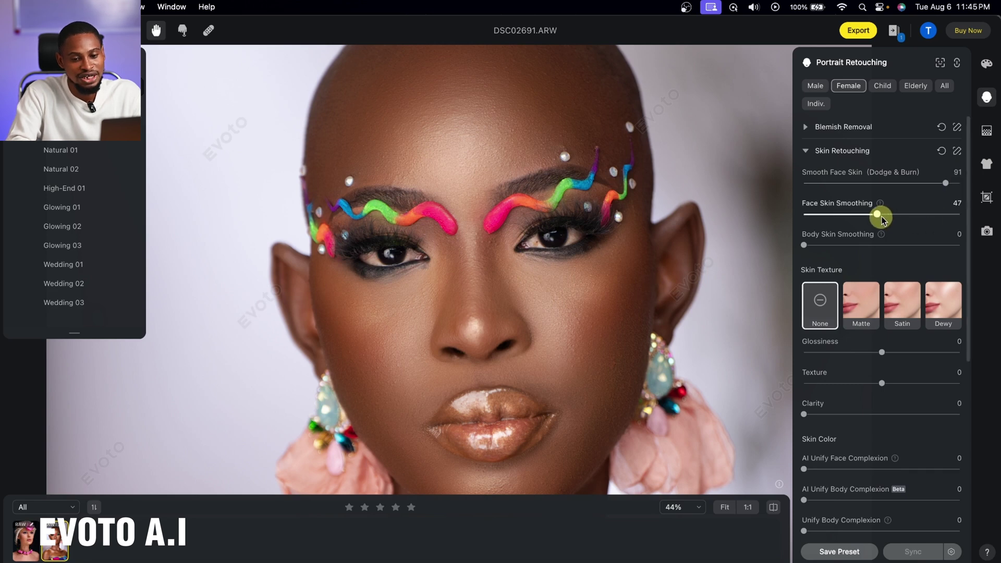
Set Smooth Face Skin (Dodge & Burn) to 100 and Body Skin Smoothing to 50, and review the smoothed skin.
left_click_drag(958, 187, 965, 183)
scroll(620, 280, "down", 2)
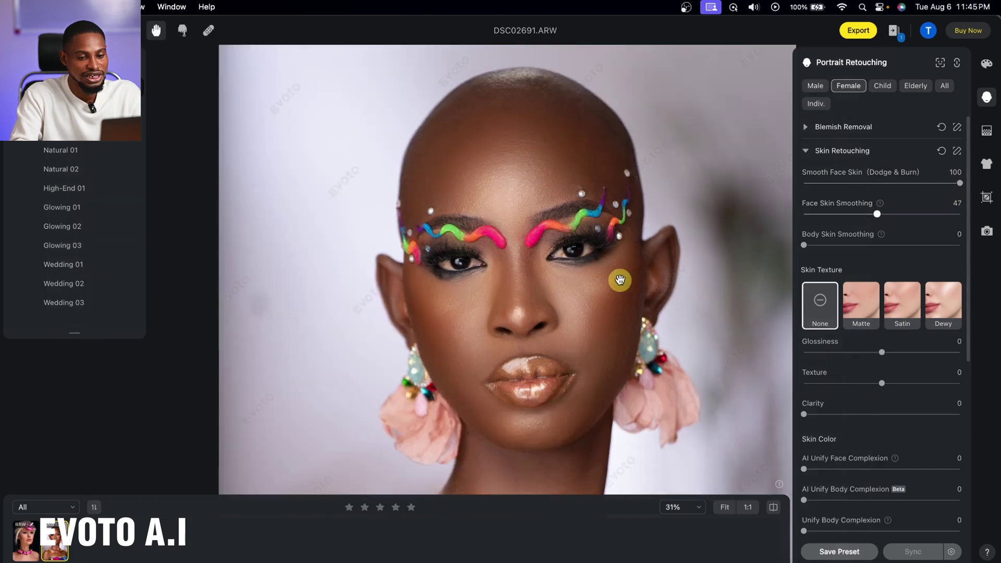
scroll(619, 280, "down", 2)
left_click_drag(616, 298, 603, 90)
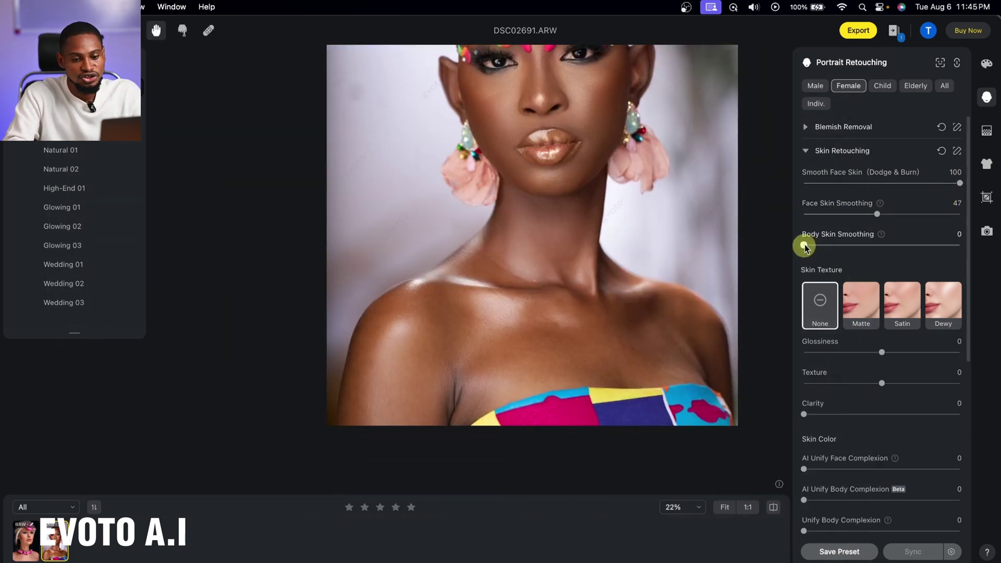
left_click_drag(804, 247, 880, 247)
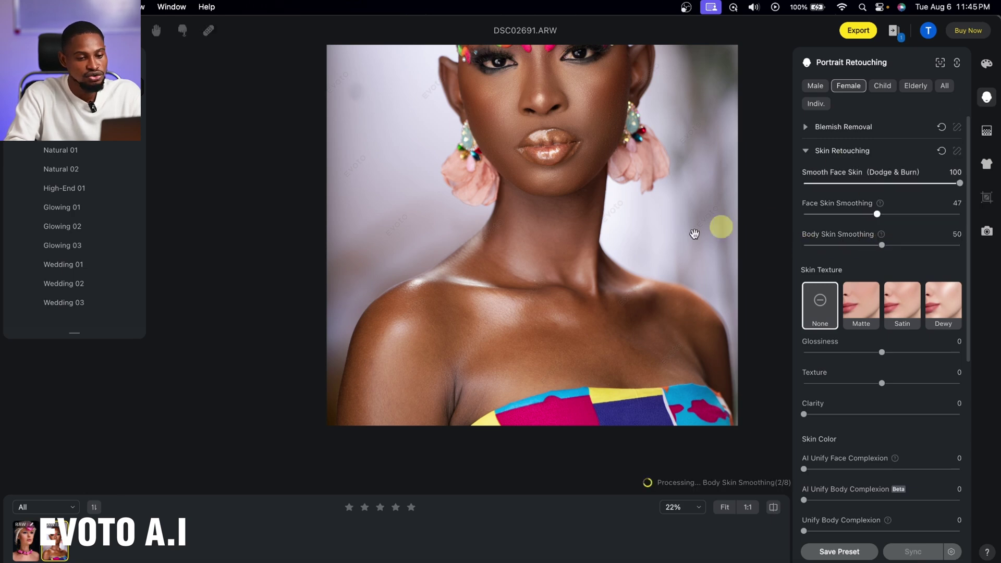
left_click_drag(585, 225, 579, 328)
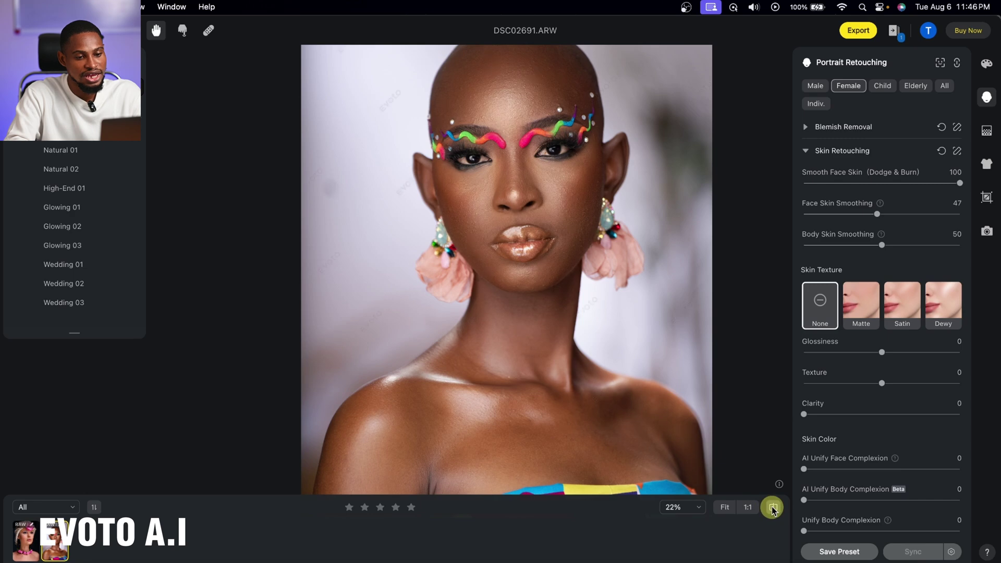
scroll(907, 386, "down", 5)
scroll(902, 295, "down", 3)
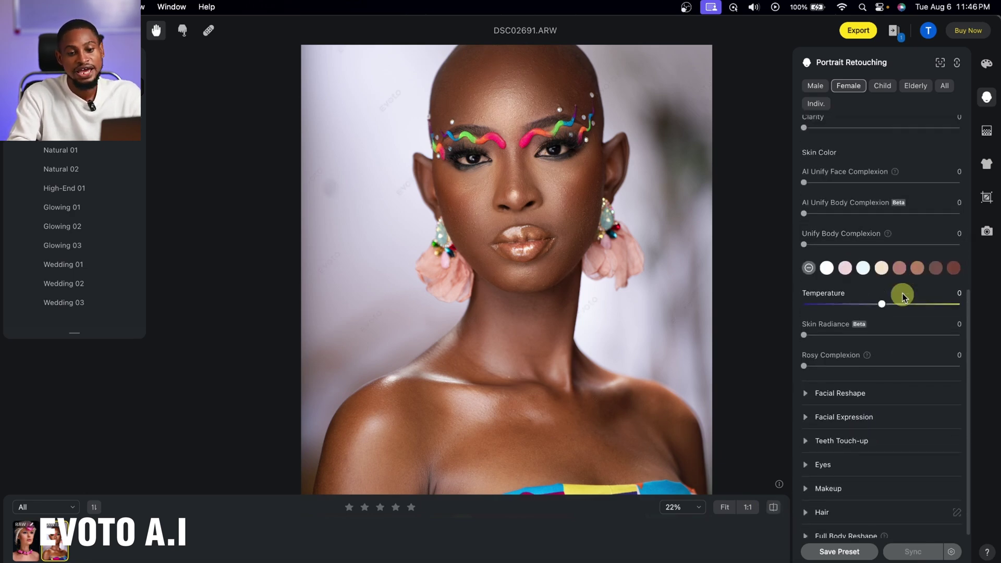
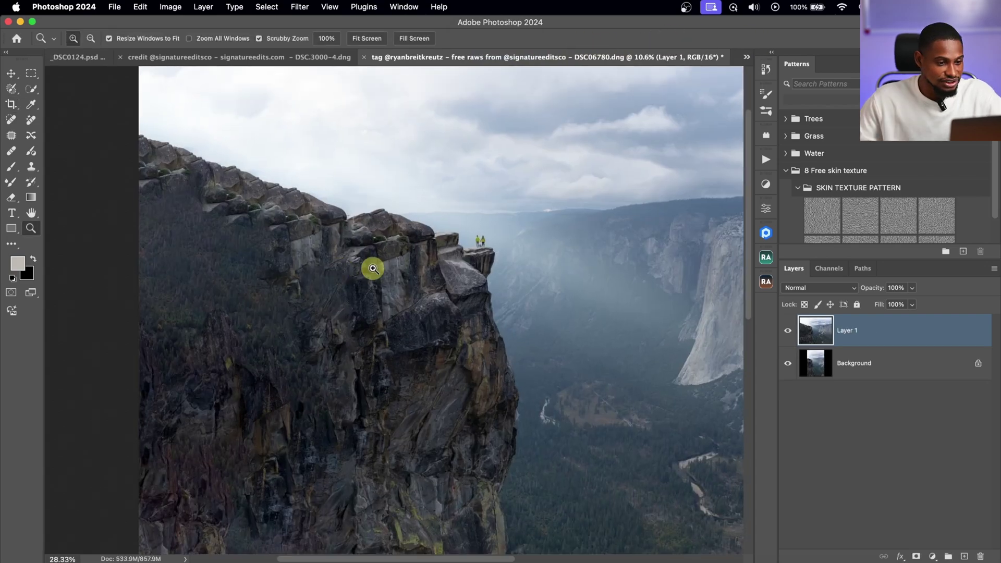
In Photoshop, examine the content-aware extension of the cliff photo up close and check the document's edit history.
left_click_drag(373, 268, 316, 272)
left_click_drag(175, 281, 431, 261)
key("c")
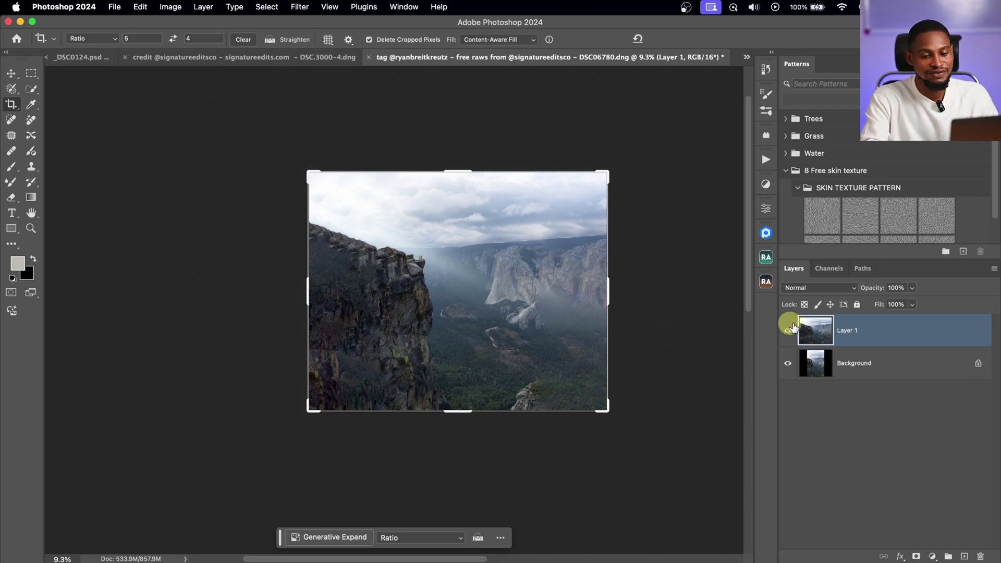
left_click(763, 73)
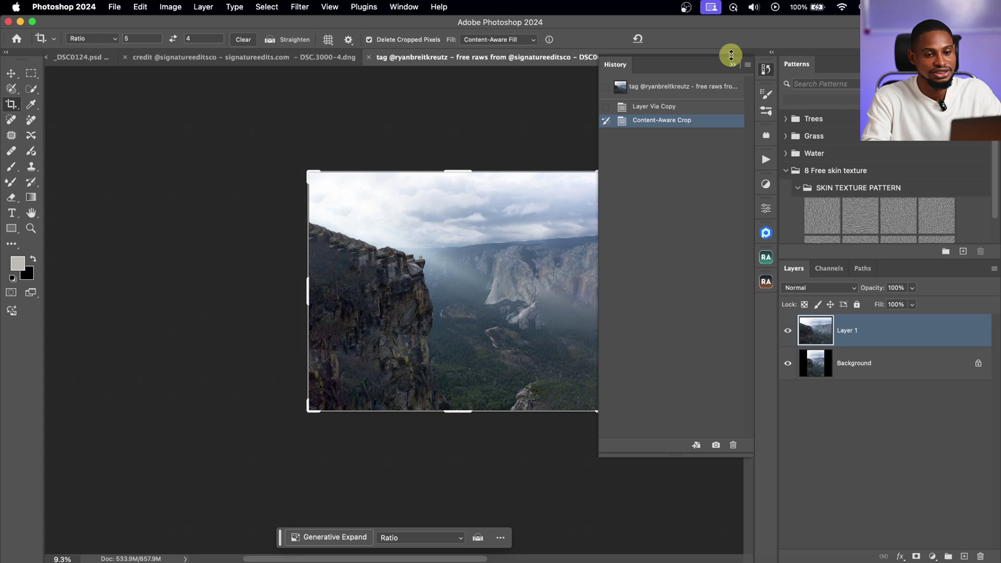
left_click(733, 64)
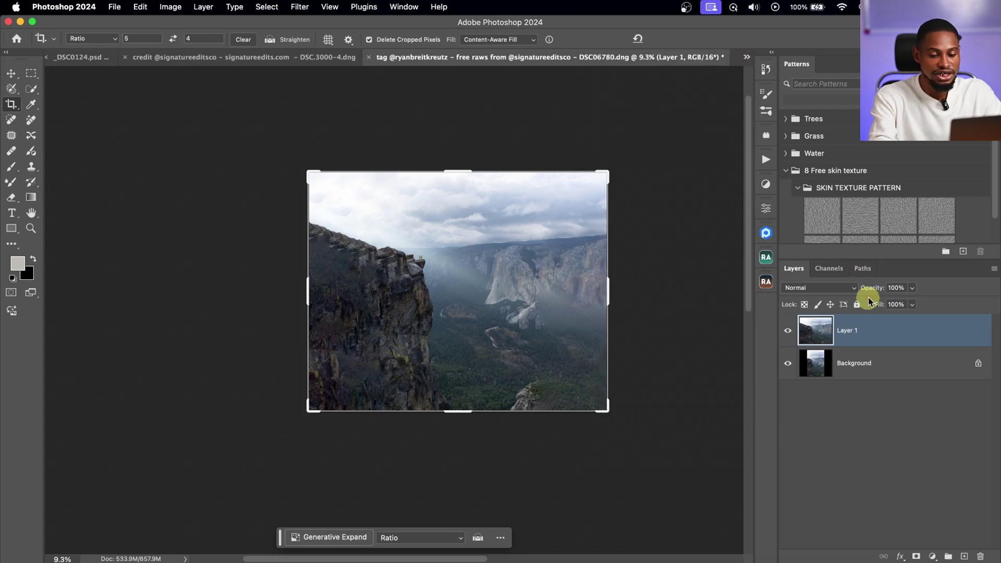
Undo the content-aware crop, reset the crop frame and extend it at a 5:4 ratio to 10800 × 8640 px around the photo.
key("super+z")
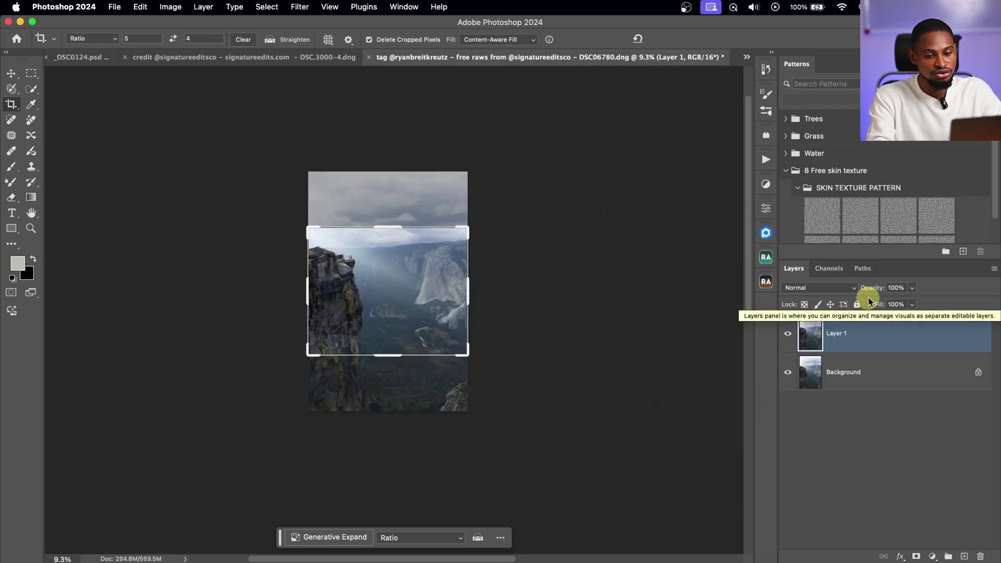
left_click(638, 38)
left_click(107, 39)
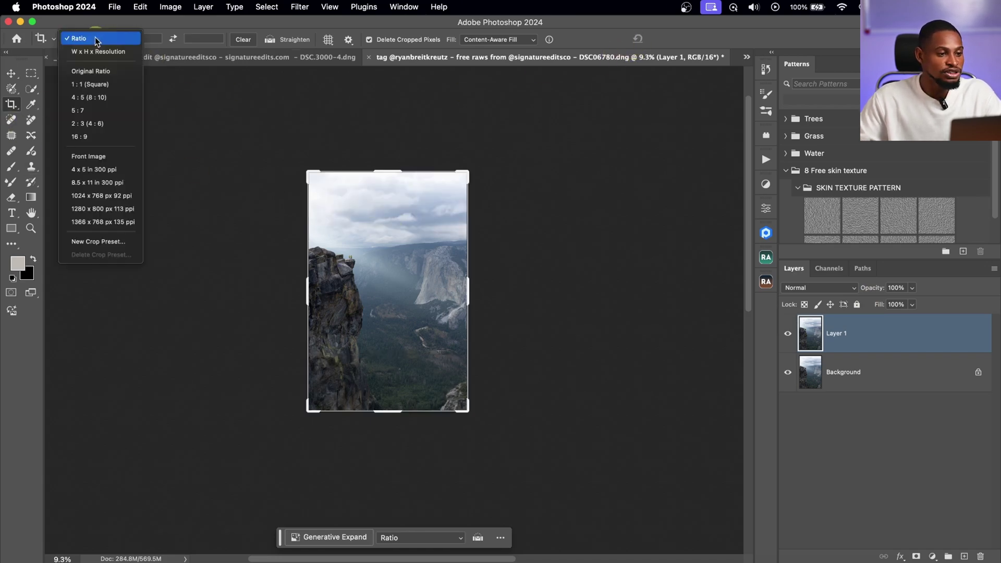
left_click(99, 99)
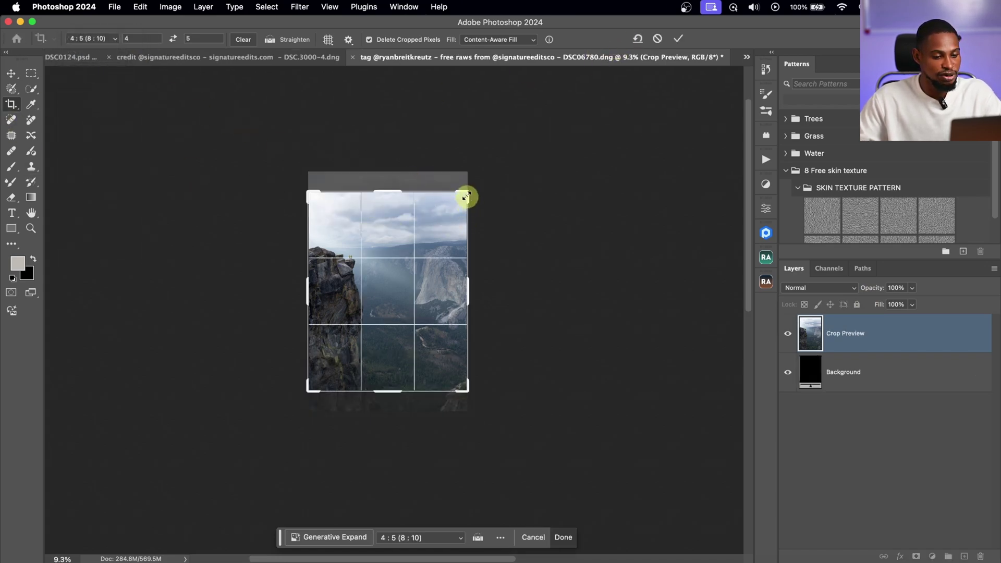
left_click(173, 38)
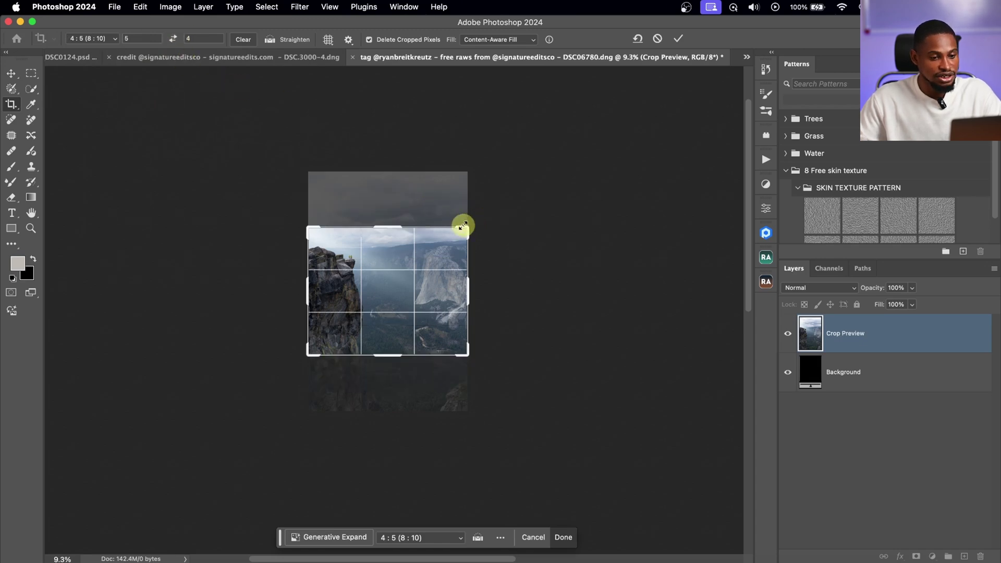
left_click_drag(463, 225, 534, 162)
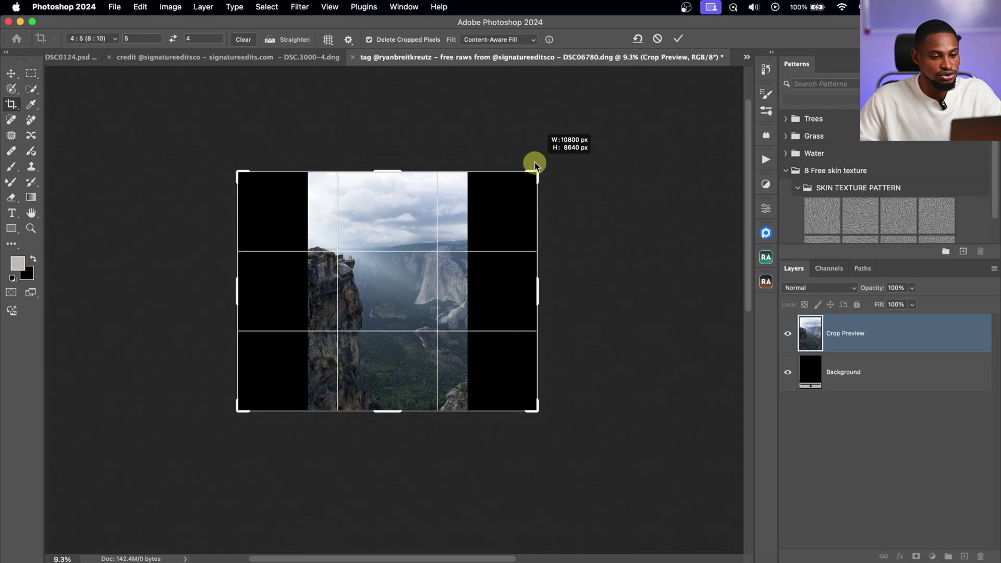
Set the crop fill to Generative Expand and apply the crop without a prompt.
left_click(500, 40)
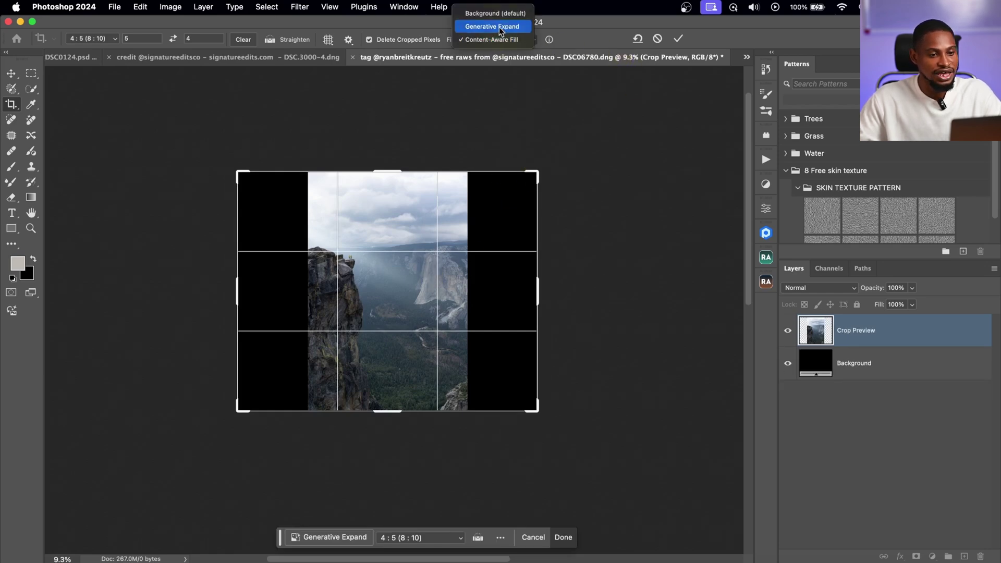
left_click(492, 27)
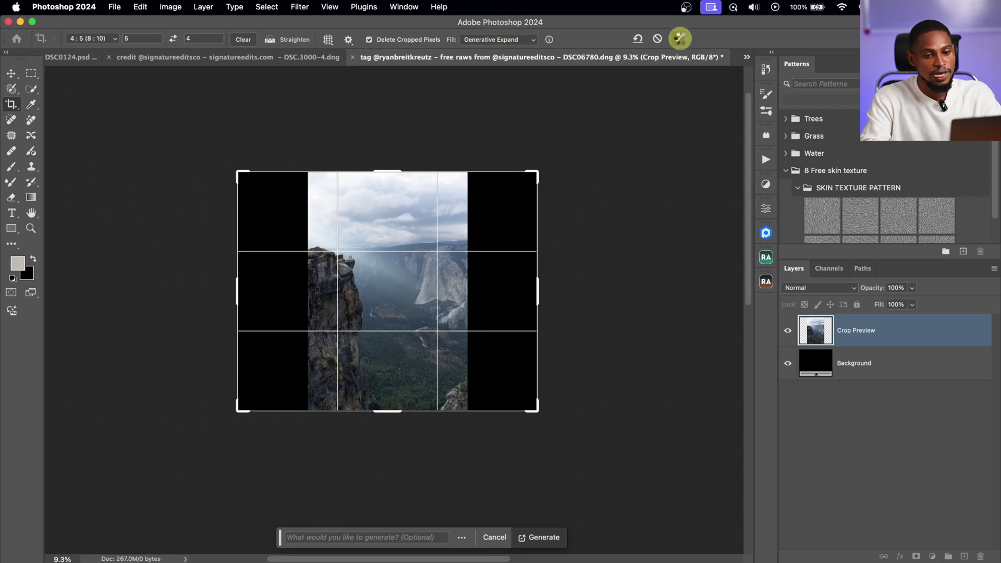
left_click(680, 38)
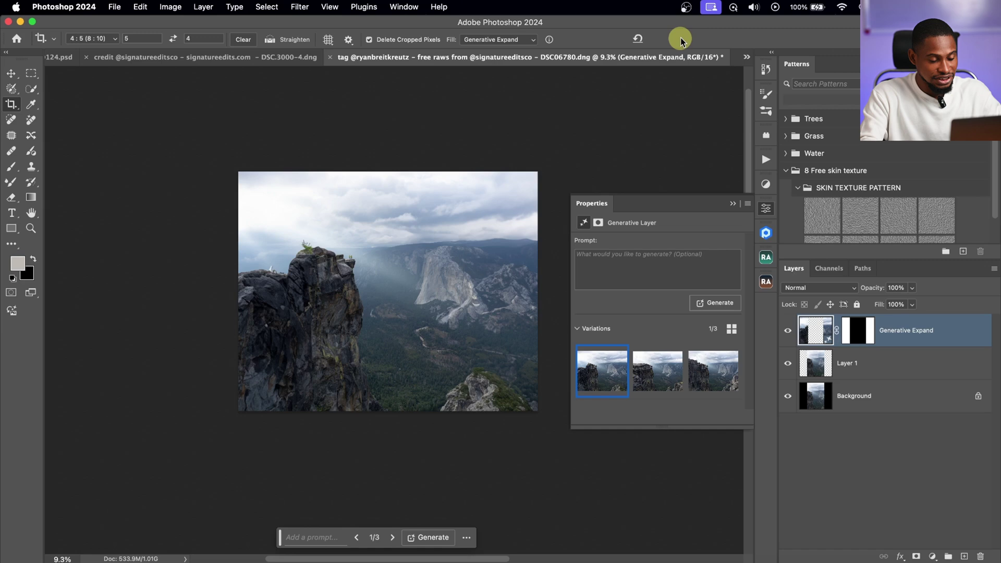
Inspect the generated cliff extension, compare the variations and choose the third one.
key("z")
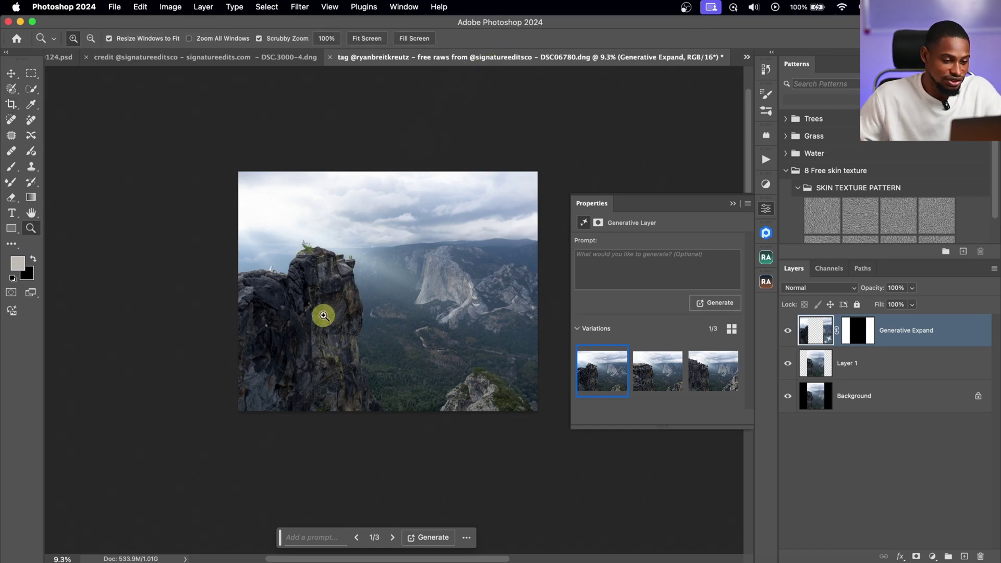
left_click_drag(337, 315, 351, 295)
key("c")
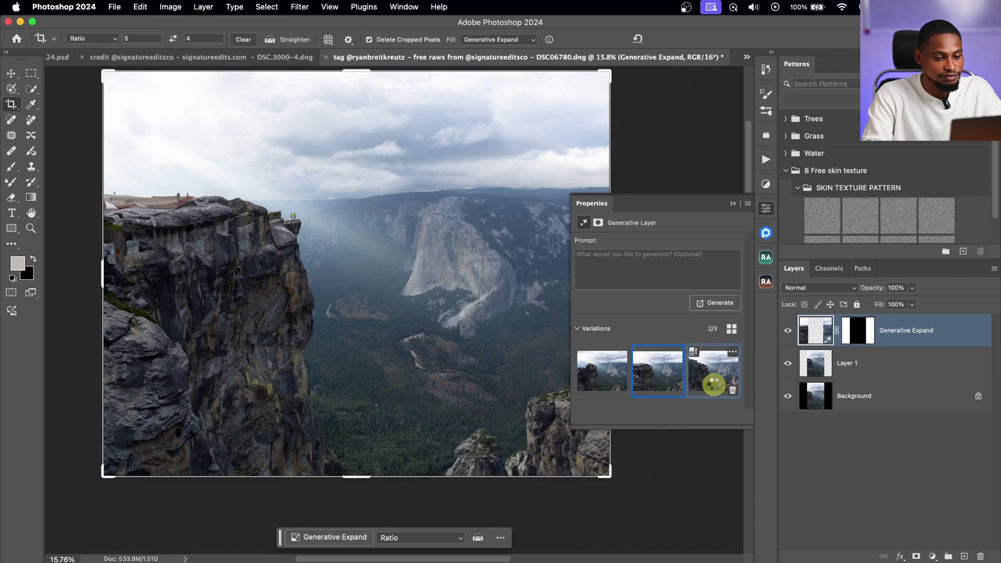
left_click(714, 385)
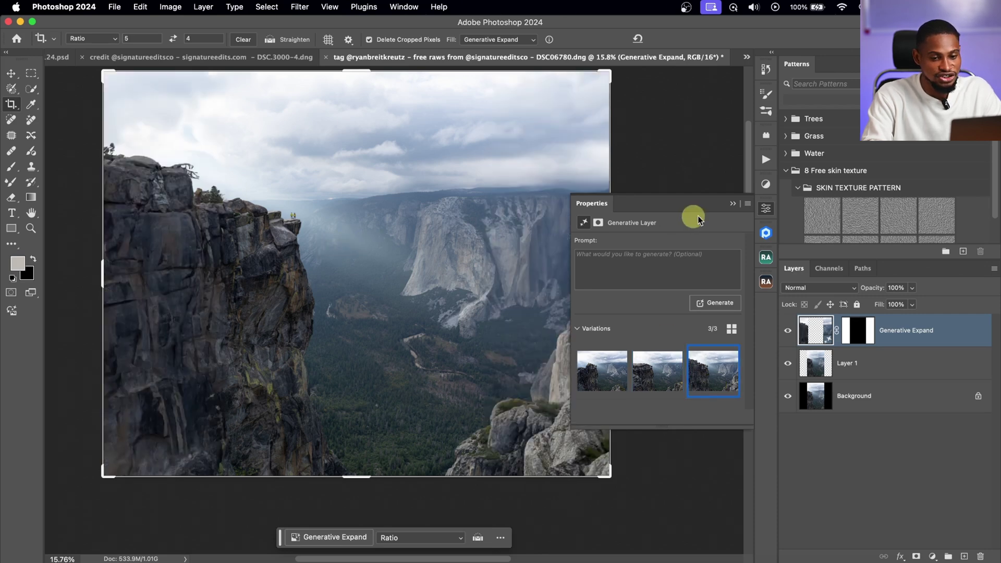
left_click(734, 204)
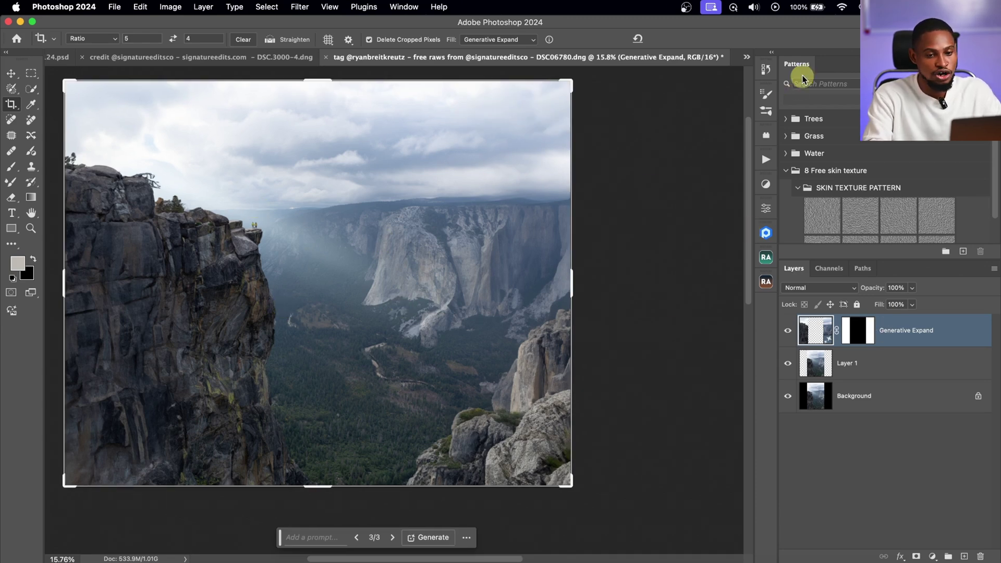
Compare the Content-Aware Crop history state with the generative result on the cliff, and return to the Select Variation state.
left_click(764, 69)
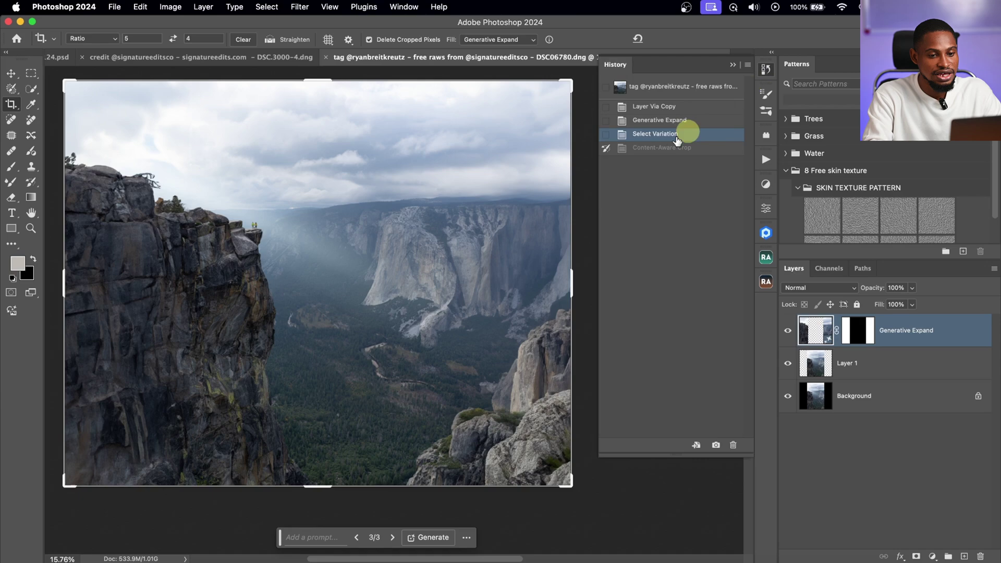
left_click(659, 148)
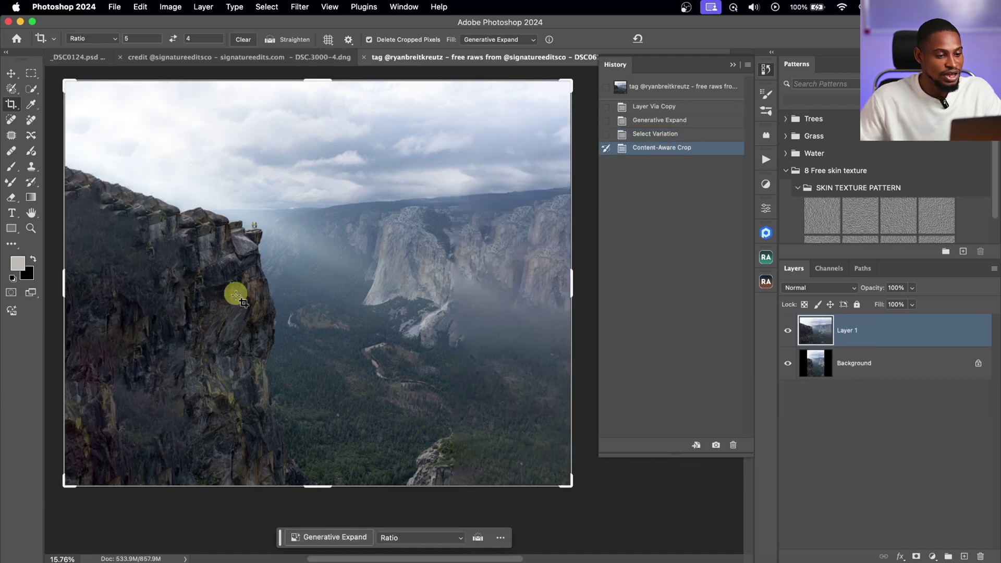
key("z")
left_click_drag(125, 254, 175, 243)
left_click(659, 120)
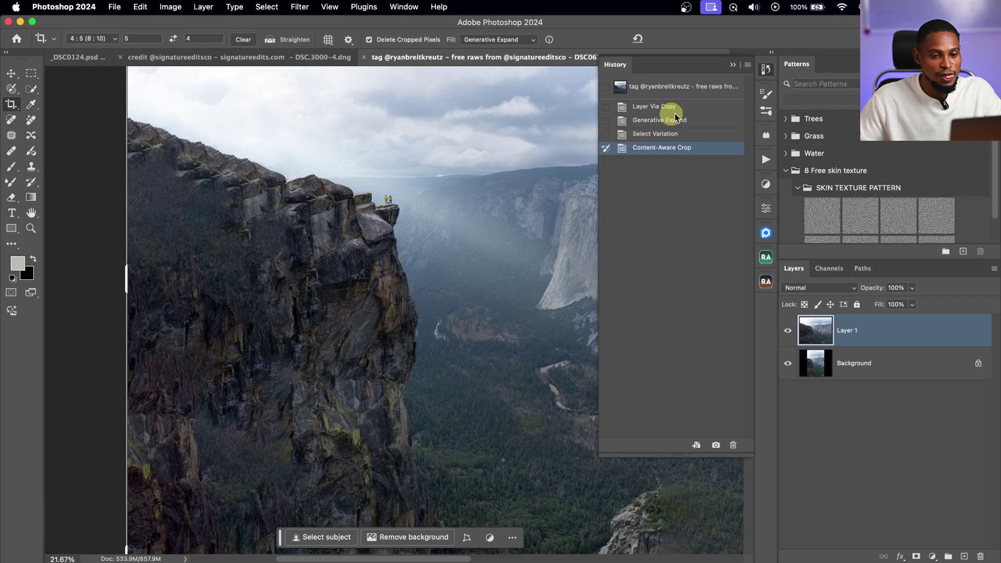
left_click(655, 134)
key("z")
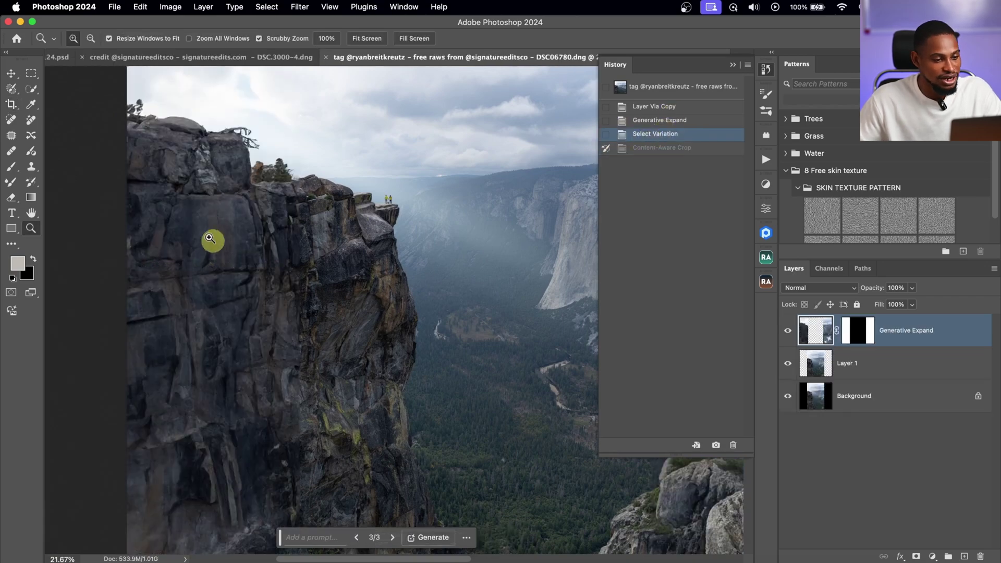
left_click_drag(213, 239, 445, 224)
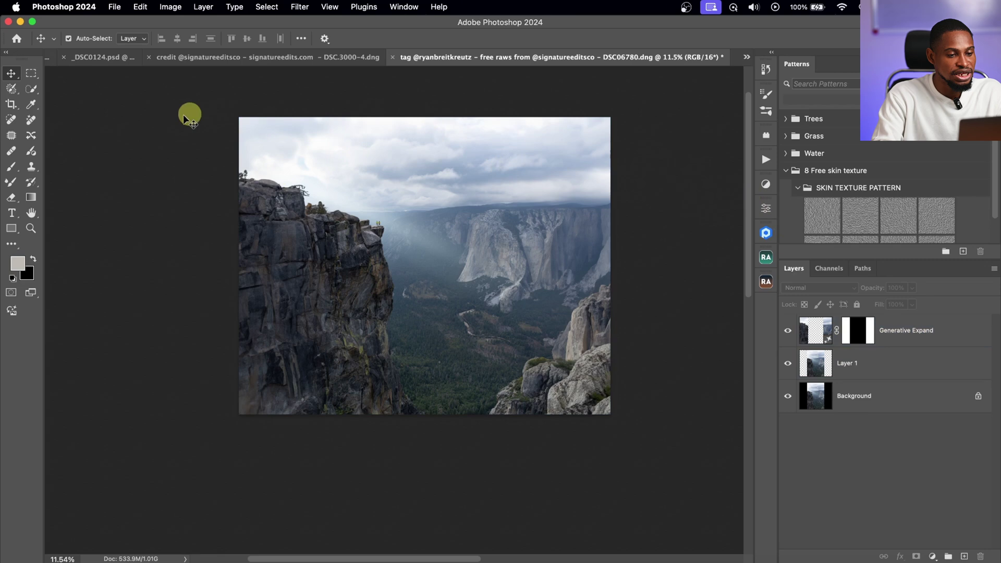
left_click(376, 140)
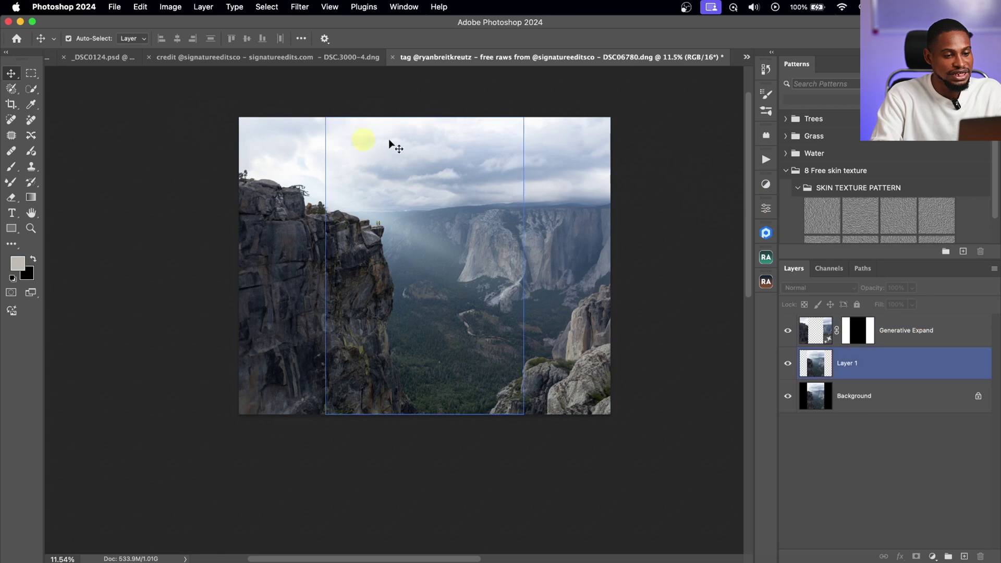
left_click(519, 159)
left_click(681, 189)
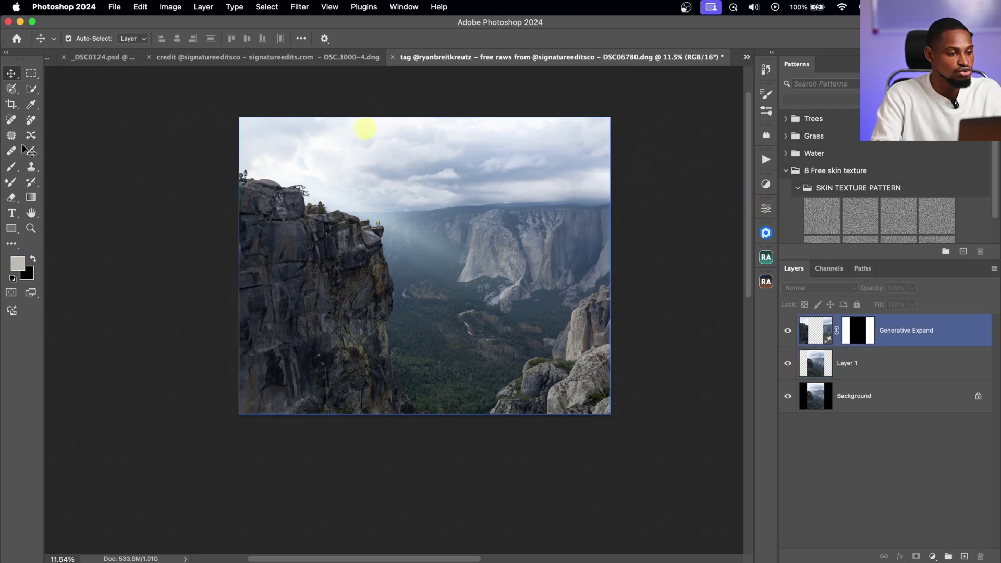
Paint five separate selection spots across the cloudy sky with the Selection Brush on the Generative Expand layer.
left_click(11, 90)
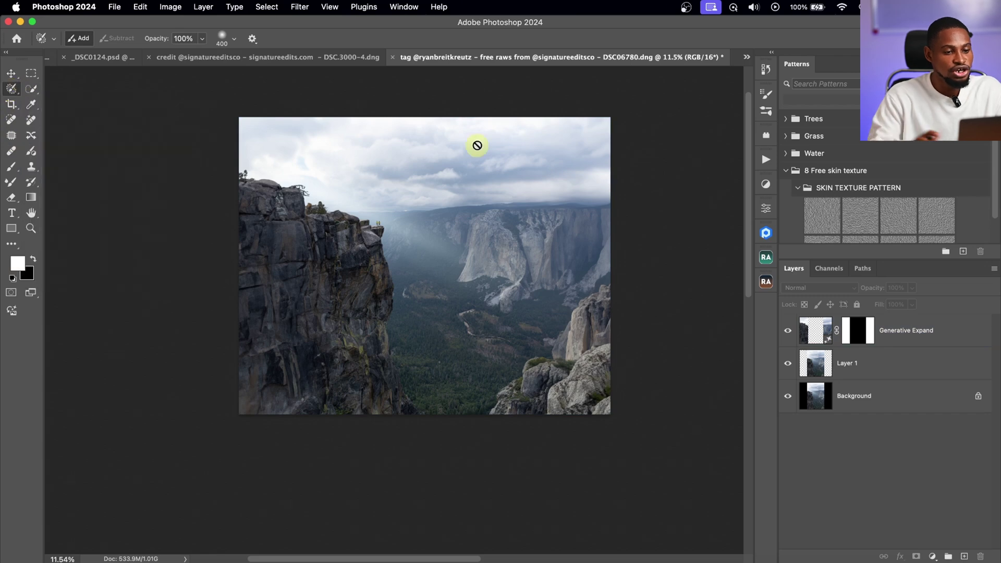
left_click(897, 331)
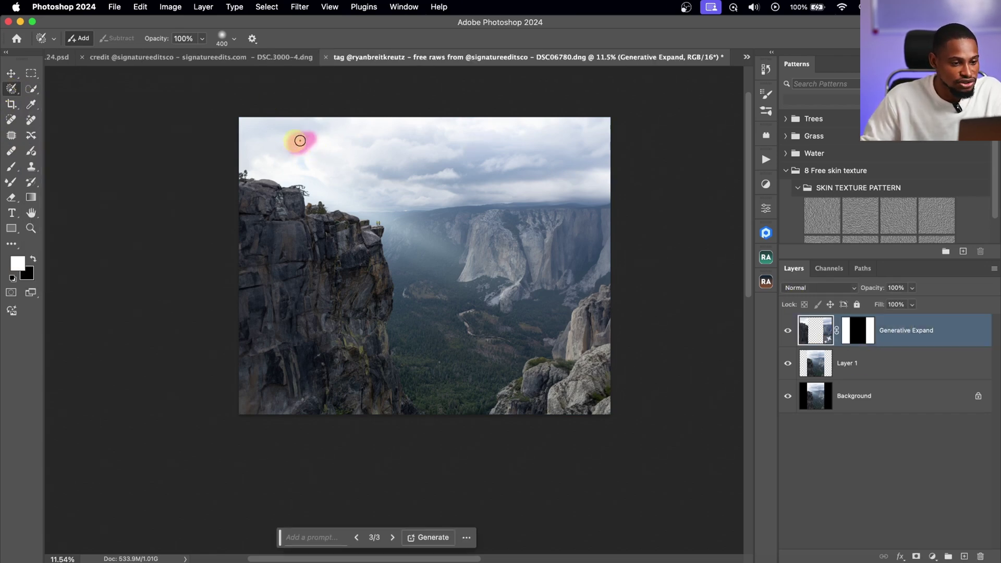
left_click_drag(418, 134, 375, 150)
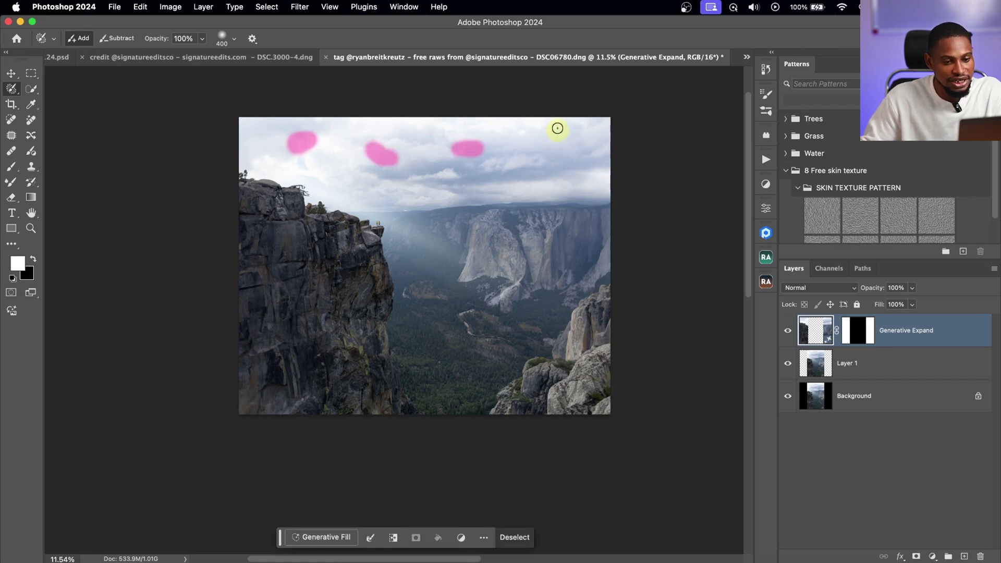
left_click_drag(569, 126, 566, 127)
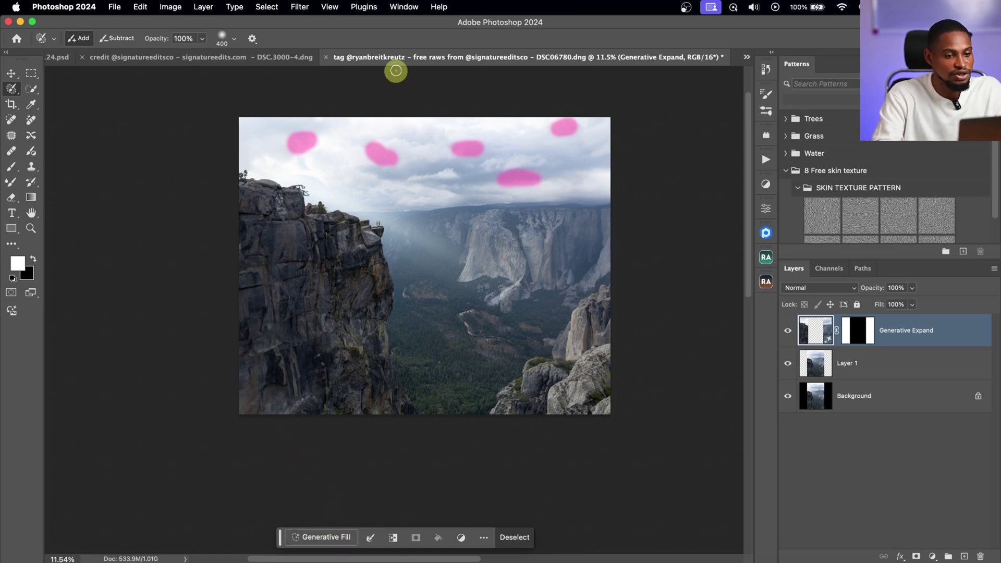
Hide the Contextual Task Bar and show it again.
left_click(408, 8)
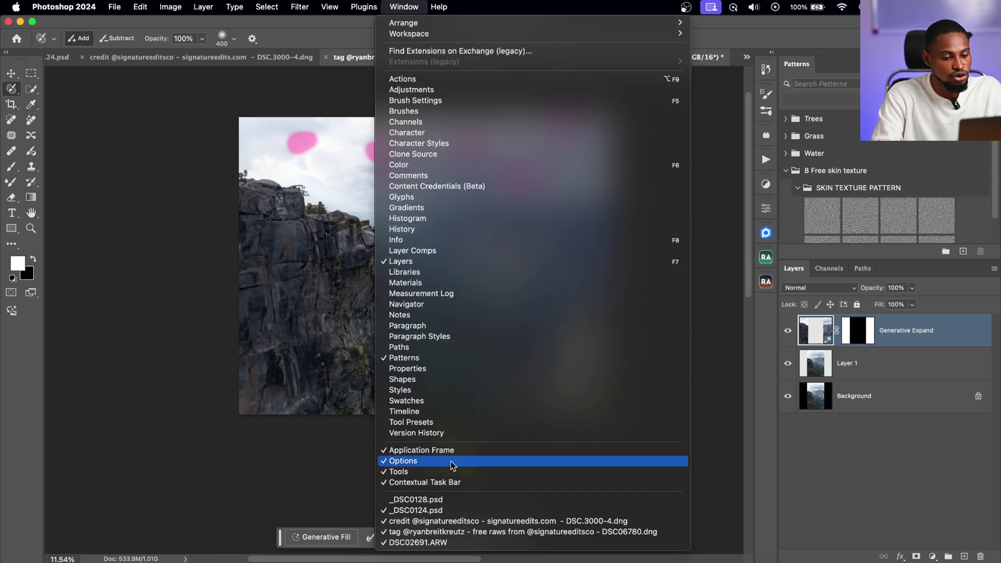
left_click(445, 483)
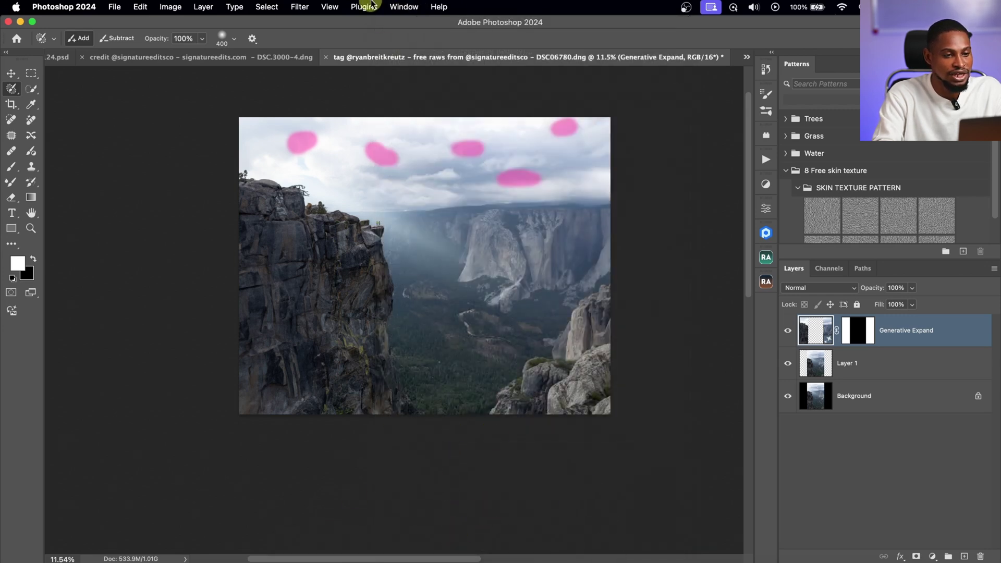
left_click(408, 8)
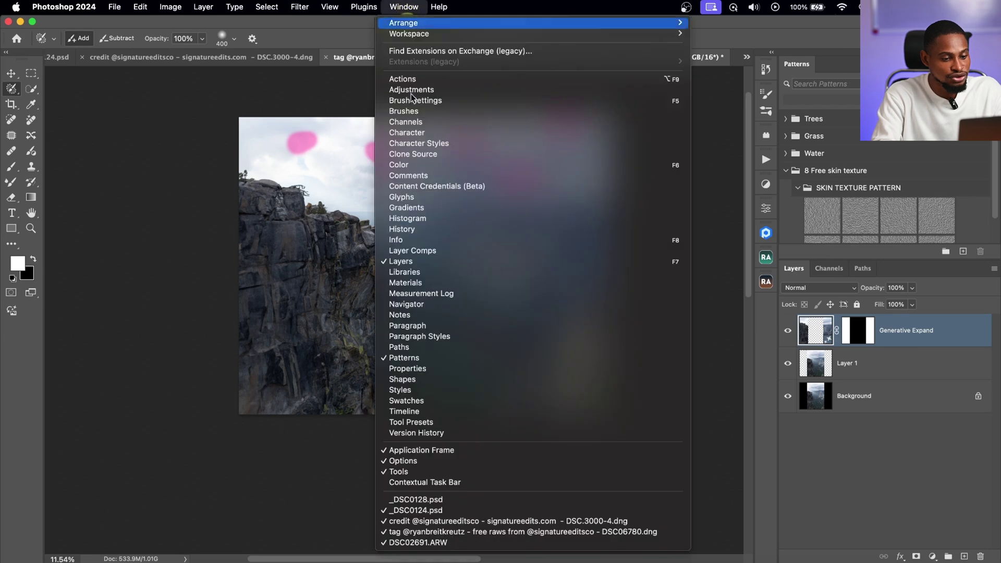
left_click(442, 485)
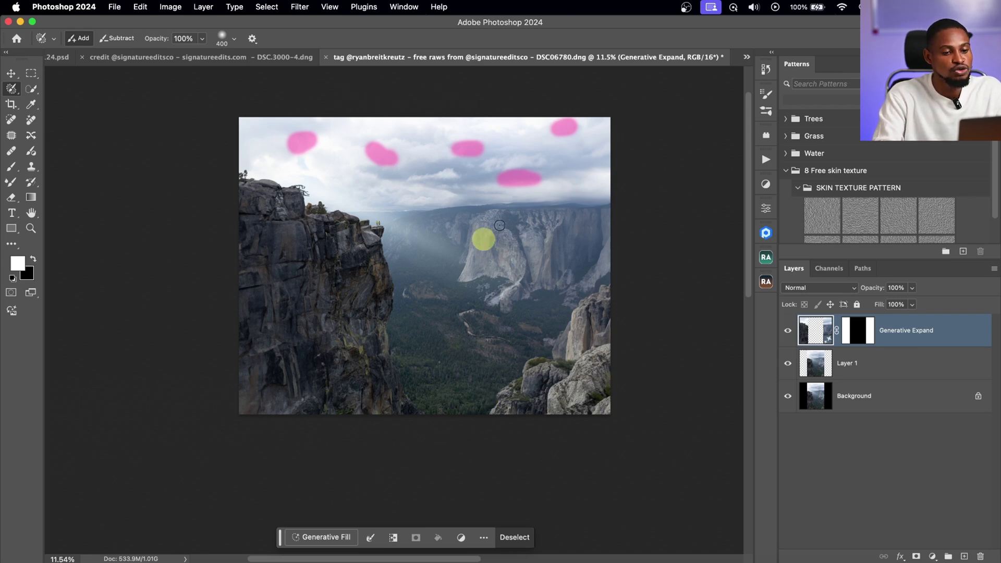
Run Generative Fill on the painted sky spots with the prompt "white birds".
left_click(306, 543)
key("BackSpace")
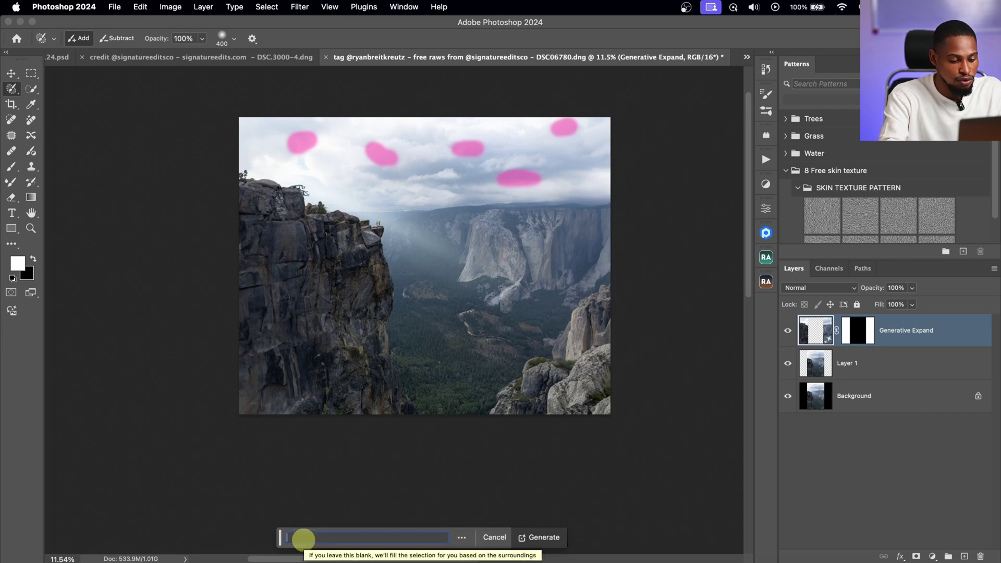
type("whiye")
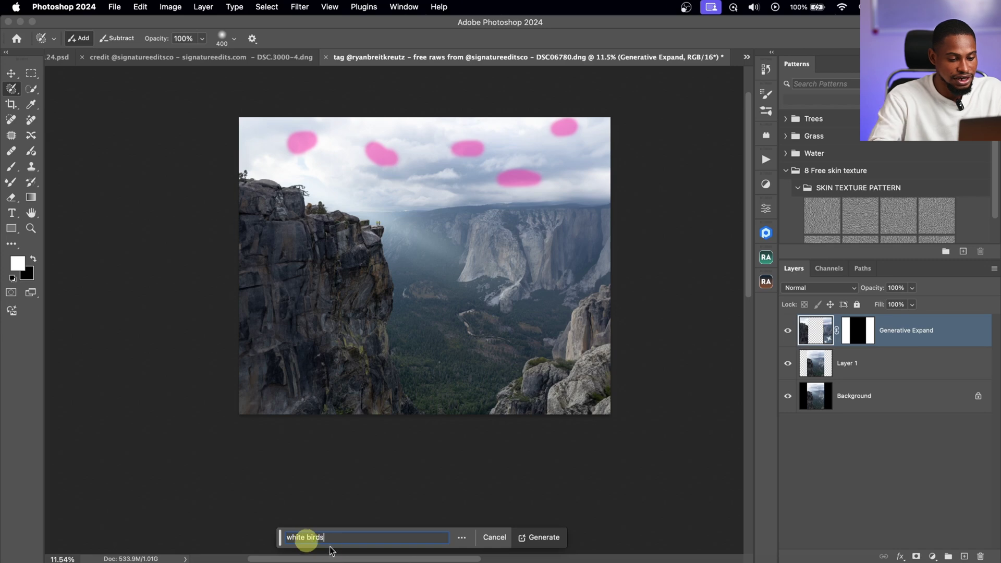
left_click(545, 537)
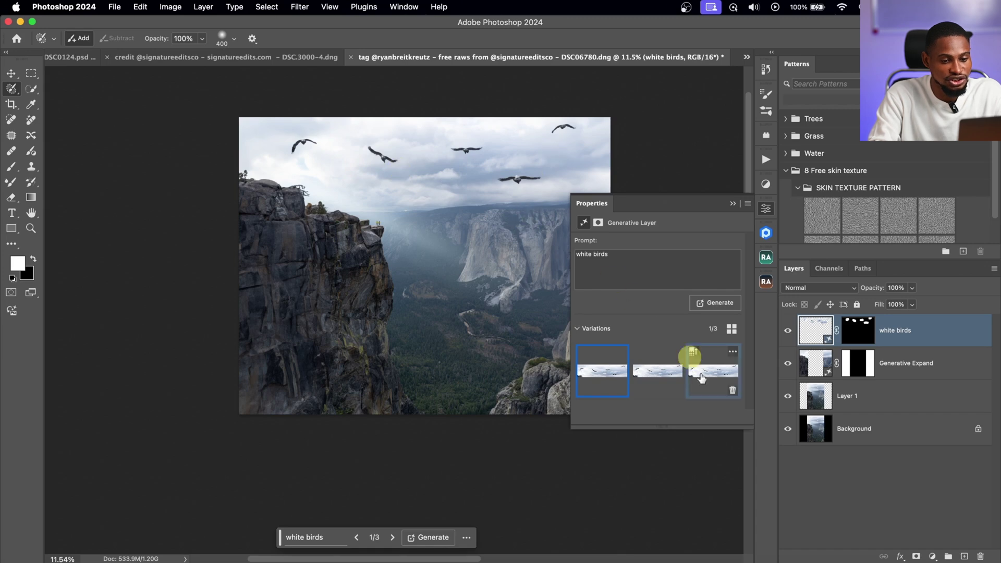
Compare the generated bird variations, return to the first one and collapse the layer's properties.
left_click(657, 371)
left_click(714, 370)
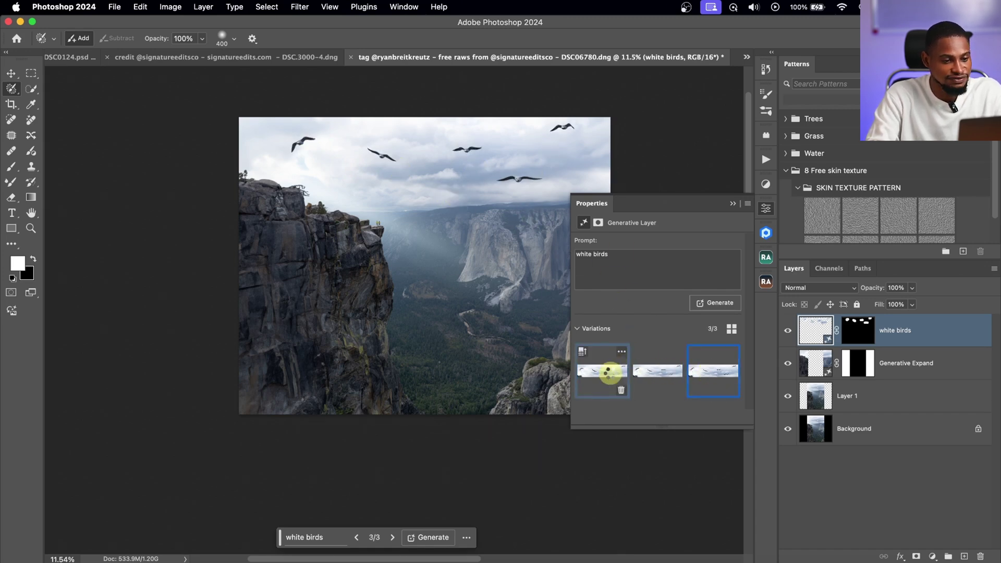
left_click(607, 372)
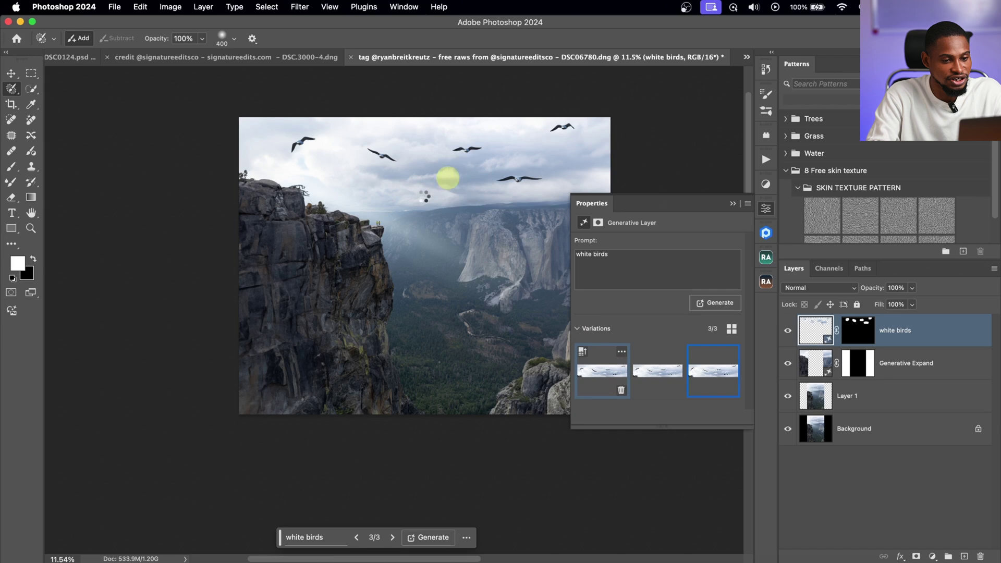
left_click(732, 204)
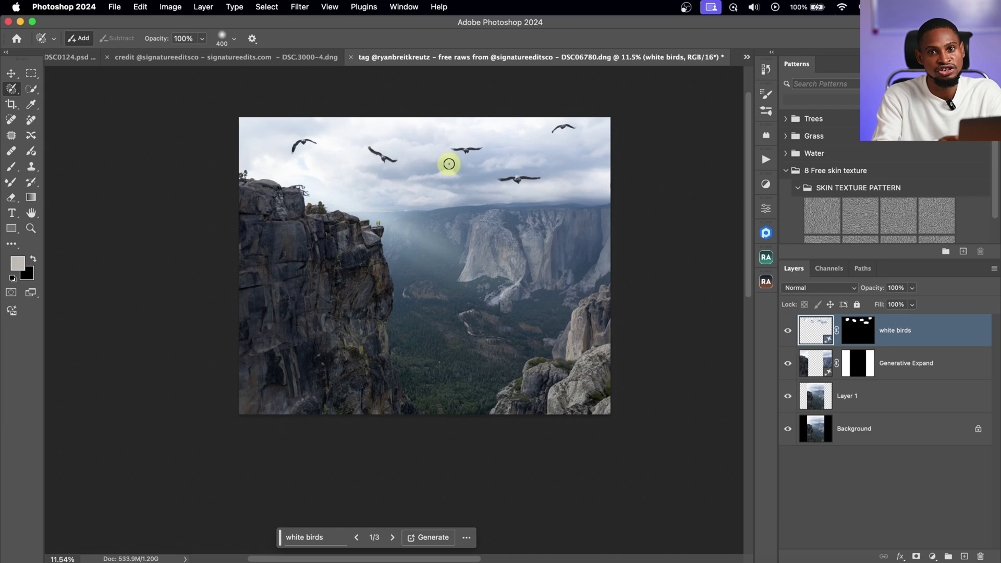
In the DSC.3000-4.dng portrait, paint a Selection Brush selection over the sofa's torn armrest, the magazines and the grey blanket.
left_click(285, 57)
left_click_drag(269, 354, 265, 378)
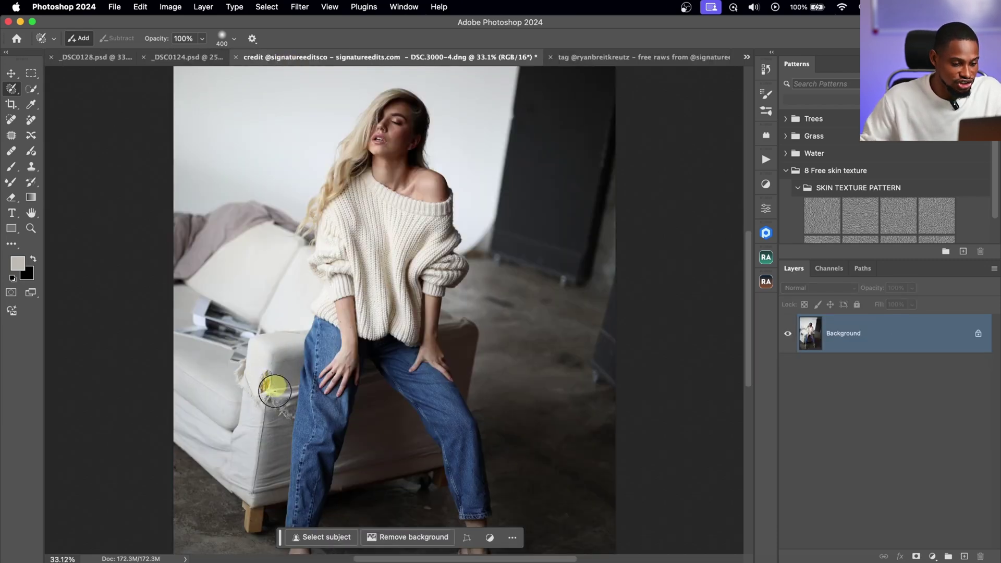
scroll(271, 386, "down", 2)
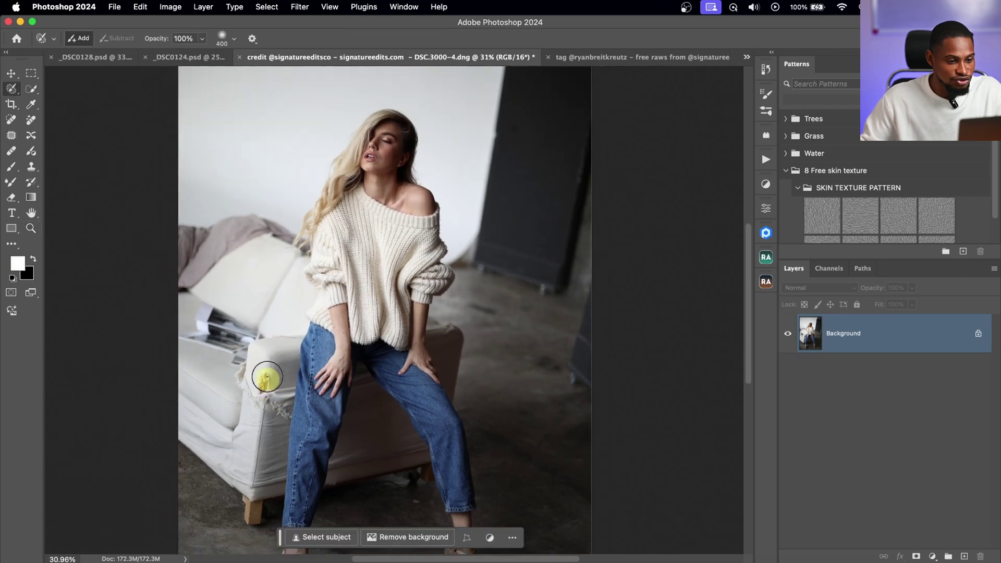
left_click_drag(266, 380, 259, 385)
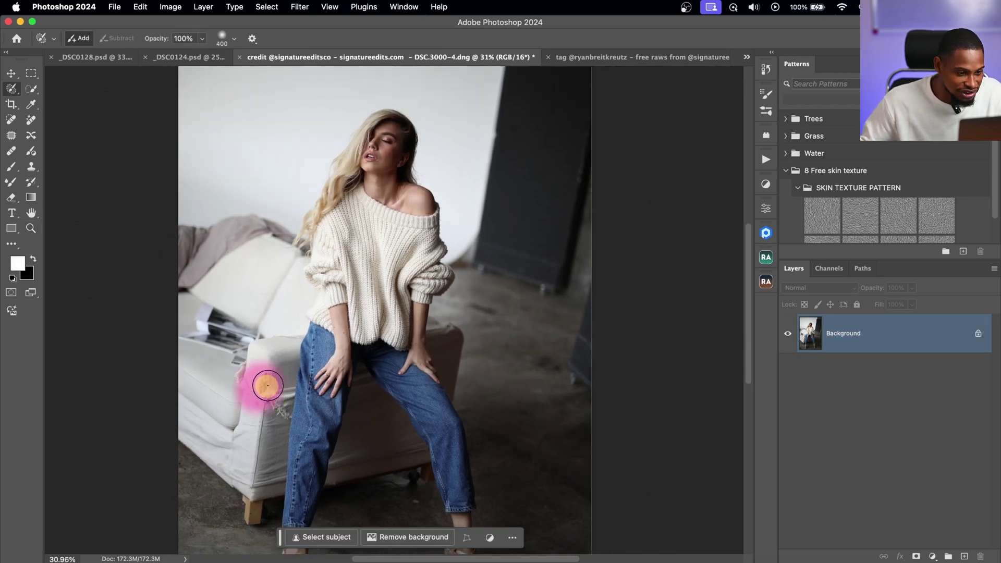
scroll(241, 296, "up", 3)
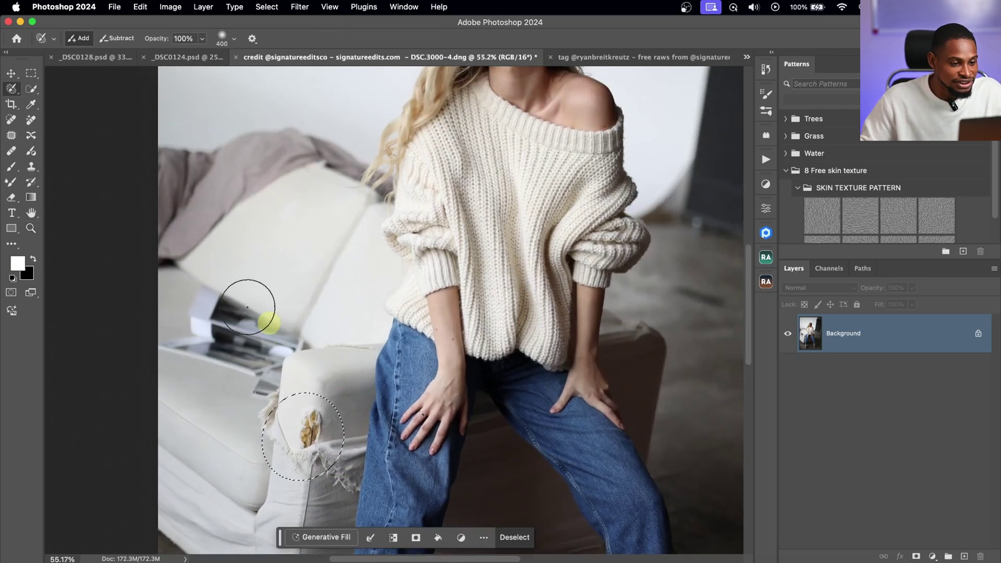
mouse_move(219, 308)
left_mouse_down()
mouse_move(186, 324)
mouse_move(262, 388)
mouse_move(292, 342)
mouse_move(239, 340)
mouse_move(239, 318)
left_mouse_up()
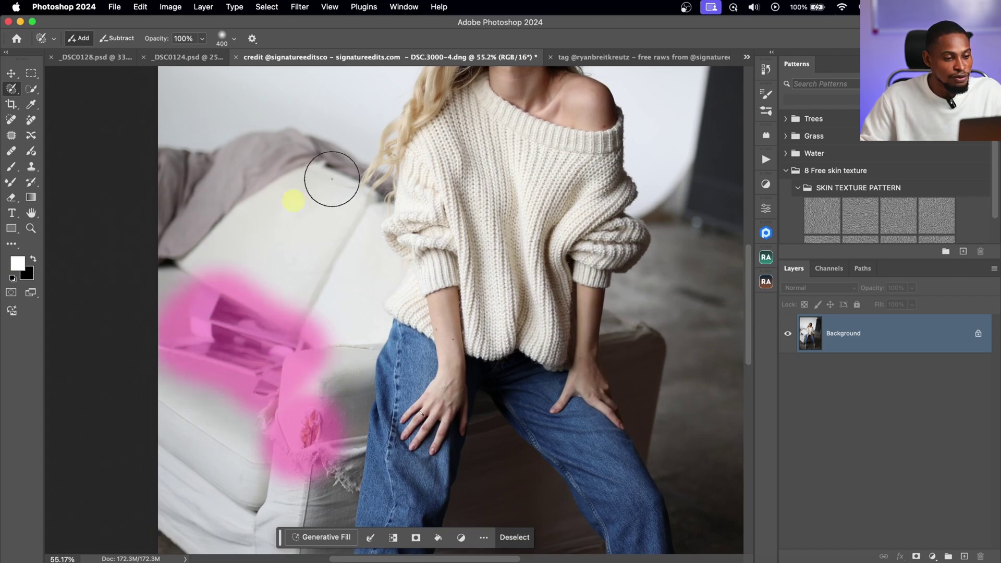
mouse_move(201, 241)
left_mouse_down()
mouse_move(165, 249)
mouse_move(151, 218)
mouse_move(193, 155)
mouse_move(201, 178)
mouse_move(193, 190)
mouse_move(236, 164)
mouse_move(281, 153)
mouse_move(365, 180)
mouse_move(330, 169)
mouse_move(206, 205)
left_mouse_up()
Run Generative Fill on the painted sofa areas with the prompt "remove".
left_click(338, 548)
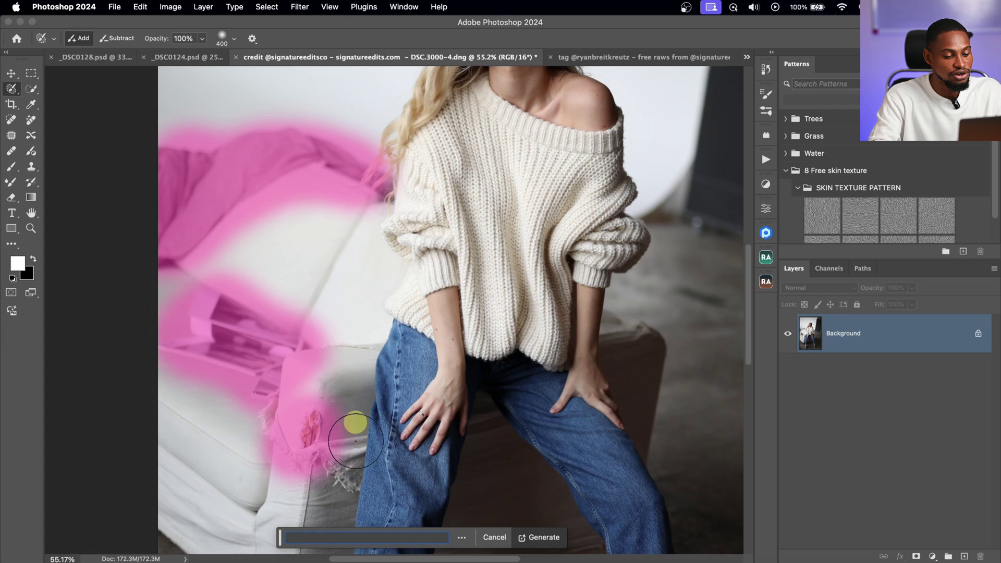
type("remo")
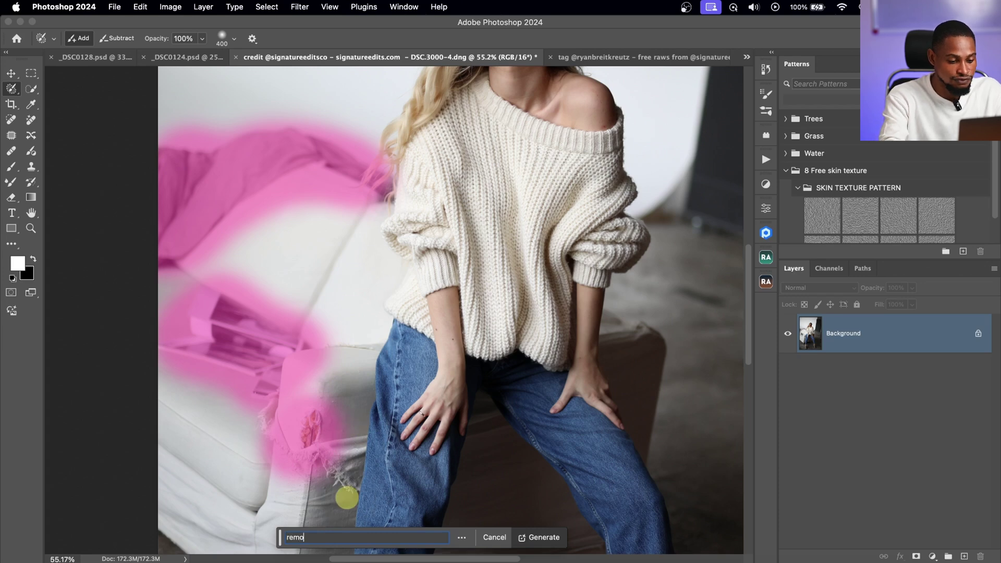
type("ve")
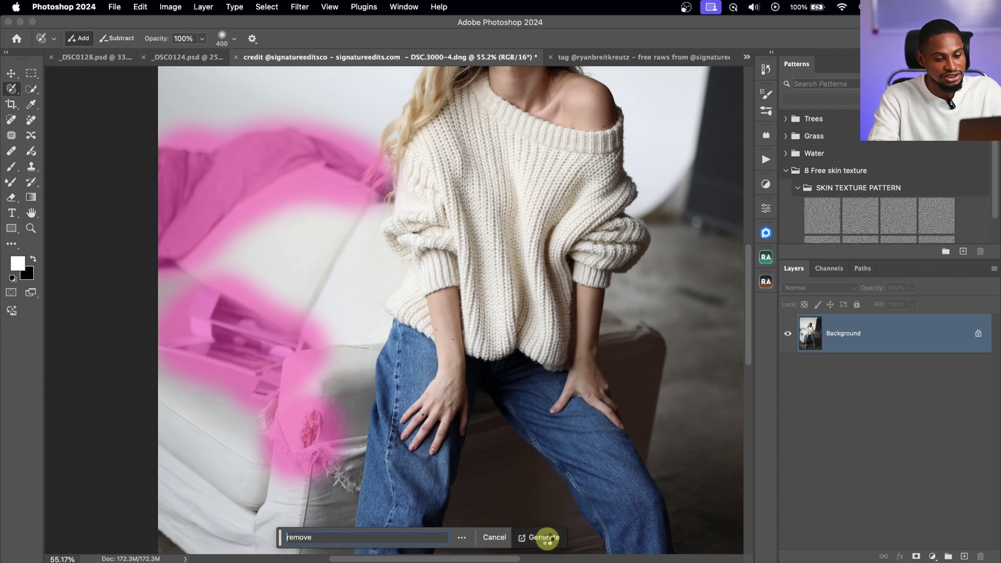
left_click(546, 540)
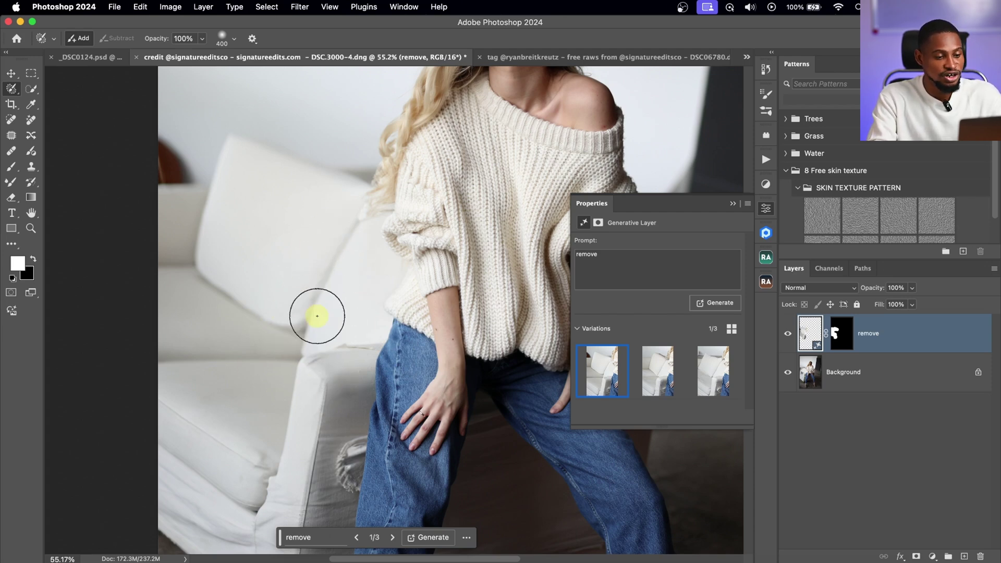
Choose the third cleaned-up sofa variation and compare before and after by hiding and showing the remove layer.
left_click(658, 372)
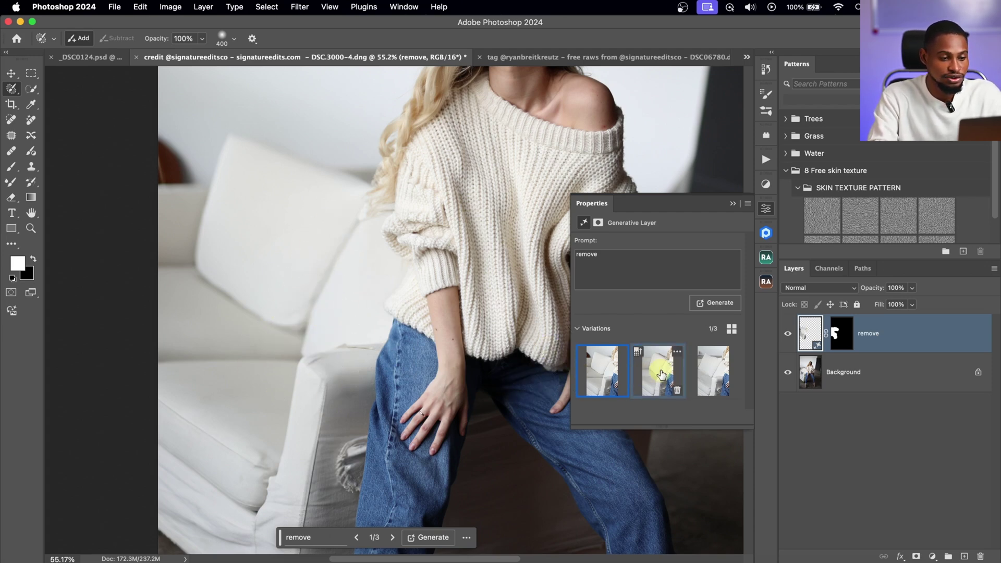
left_click(712, 370)
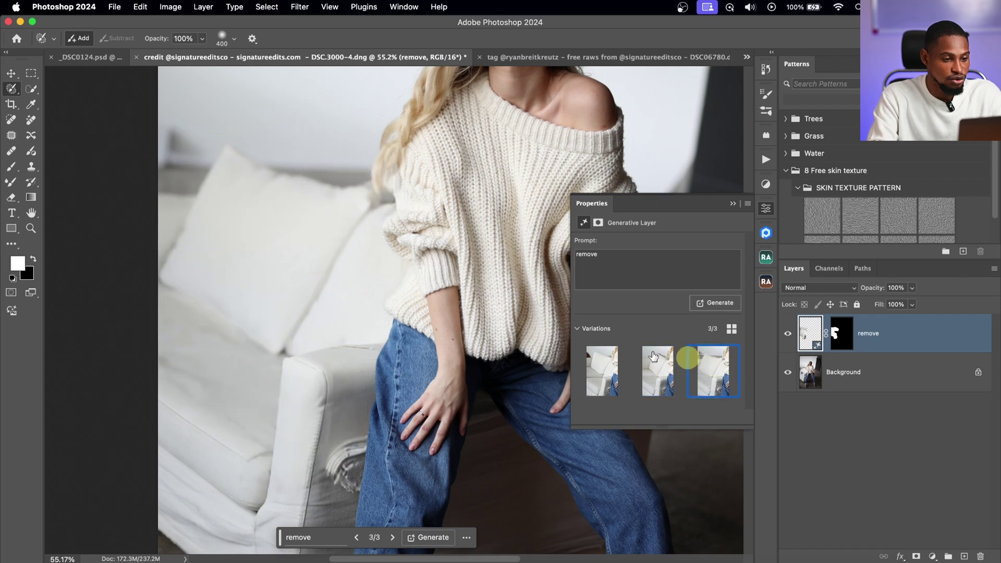
left_click(732, 209)
left_click(789, 338)
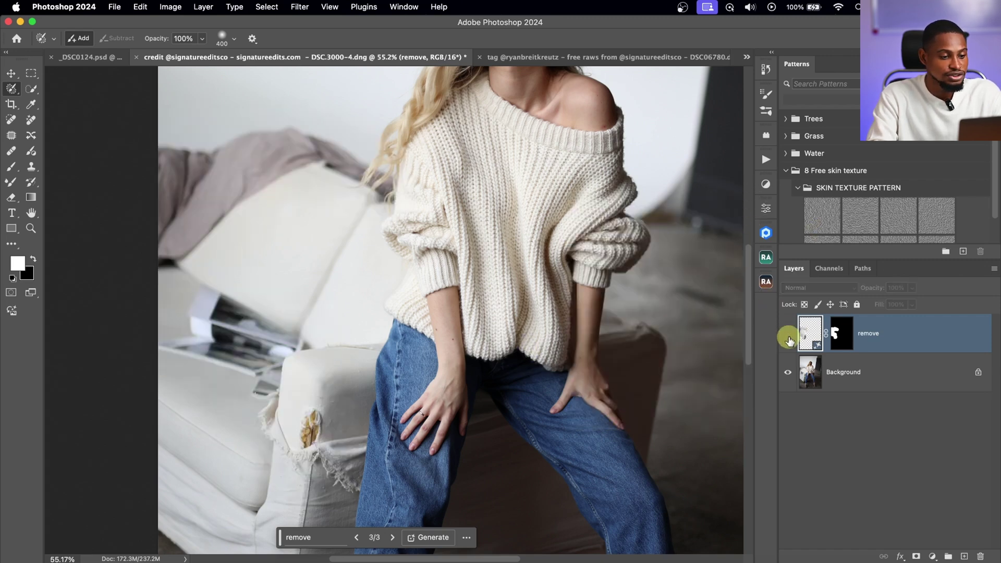
left_click(789, 338)
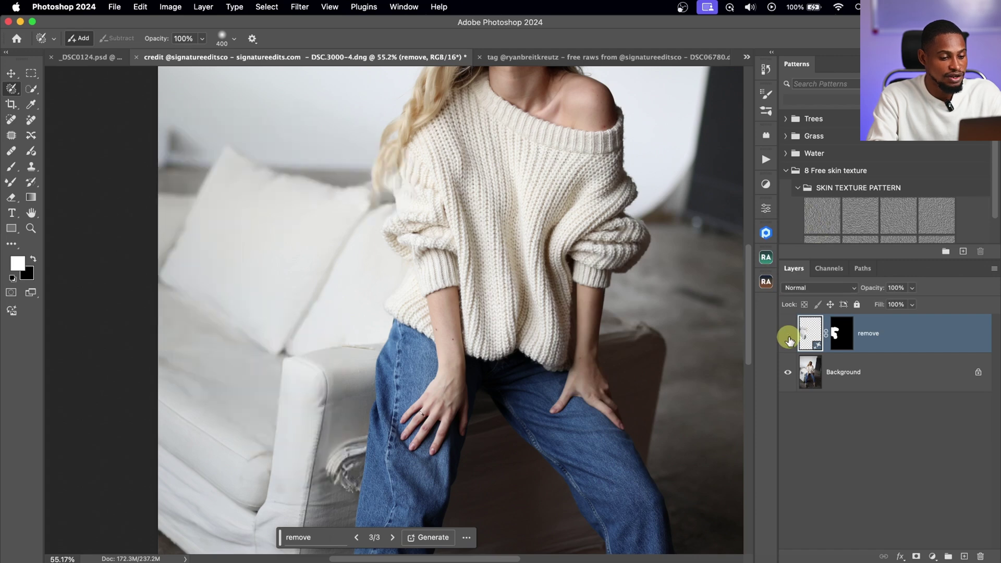